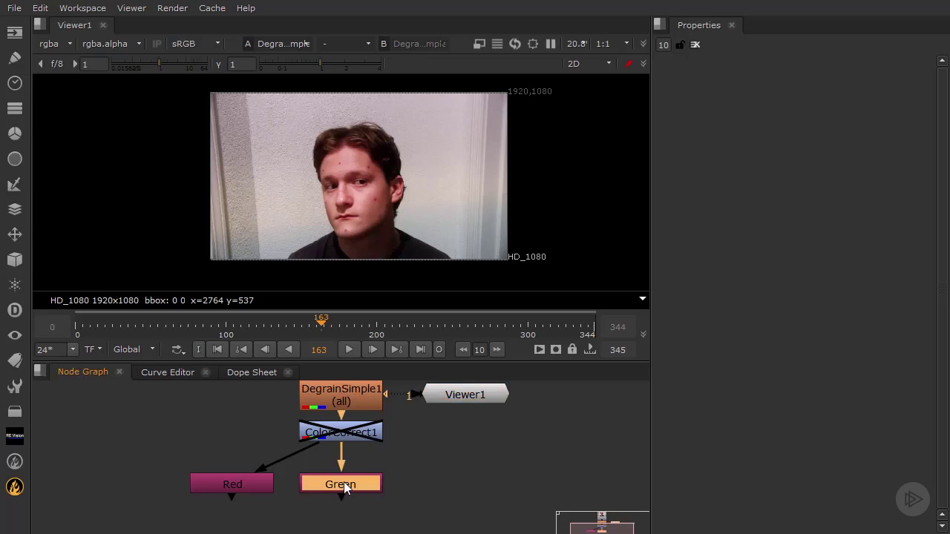
# Show the Green node's output in the viewer and enlarge the image to fill the view.
pyautogui.press('1')
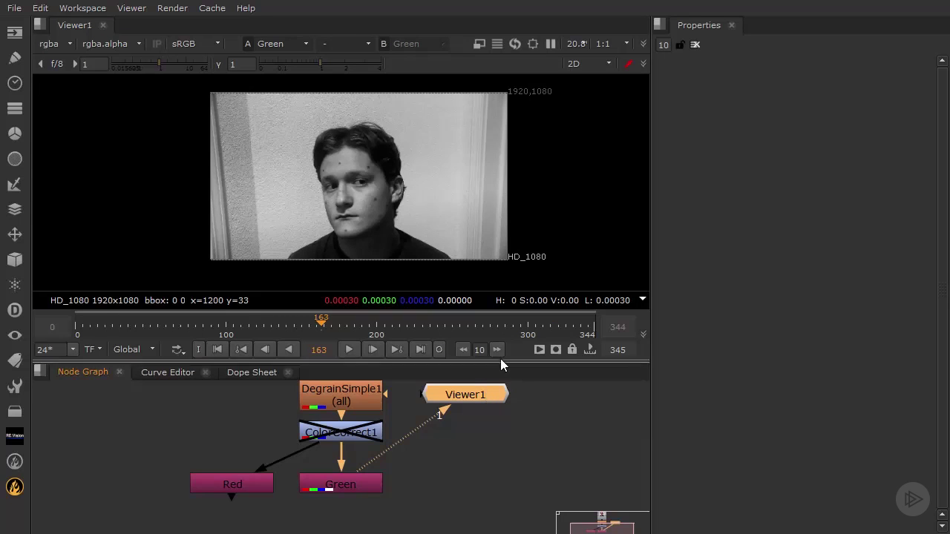
pyautogui.moveTo(500, 360); pyautogui.dragTo(502, 459)
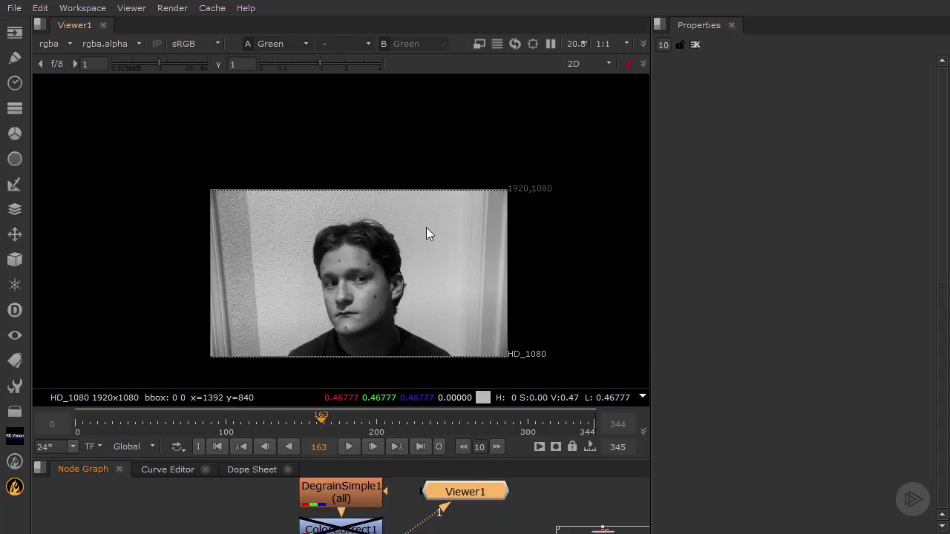
pyautogui.moveTo(430, 207); pyautogui.dragTo(431, 155, button='middle')
pyautogui.scroll(3, 431, 156)
pyautogui.moveTo(430, 206); pyautogui.dragTo(454, 169, button='middle')
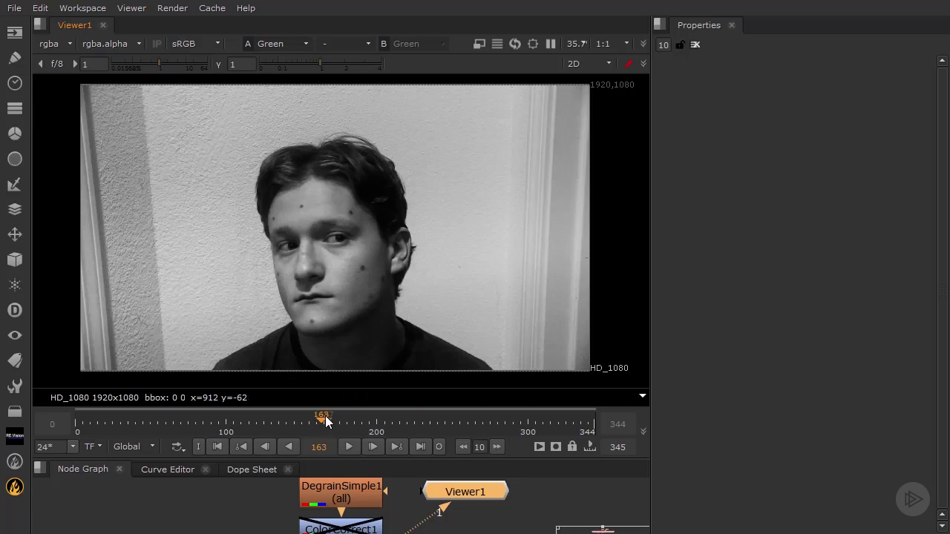
# Examine the head and tracking dots in the green-channel footage at frames 144 and 128.
pyautogui.moveTo(321, 419); pyautogui.dragTo(292, 421)
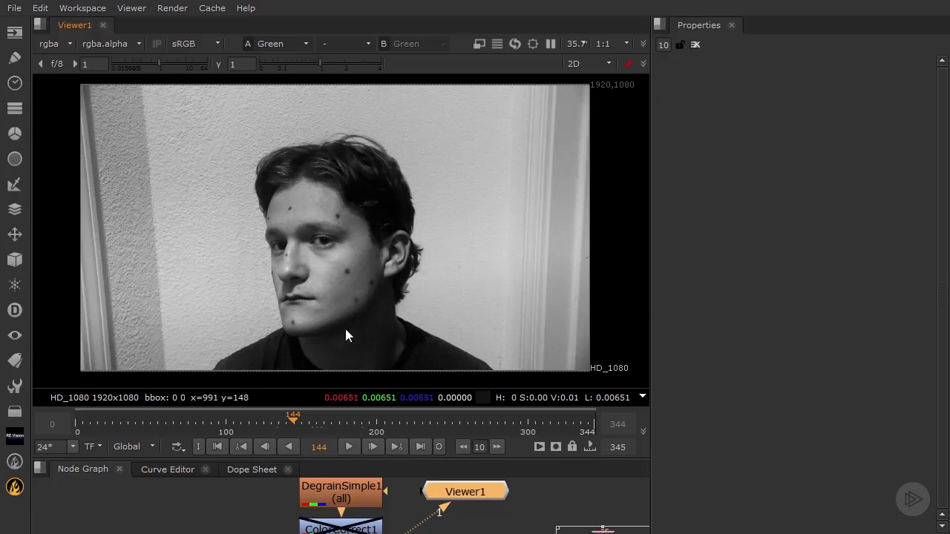
pyautogui.moveTo(294, 421); pyautogui.dragTo(268, 424)
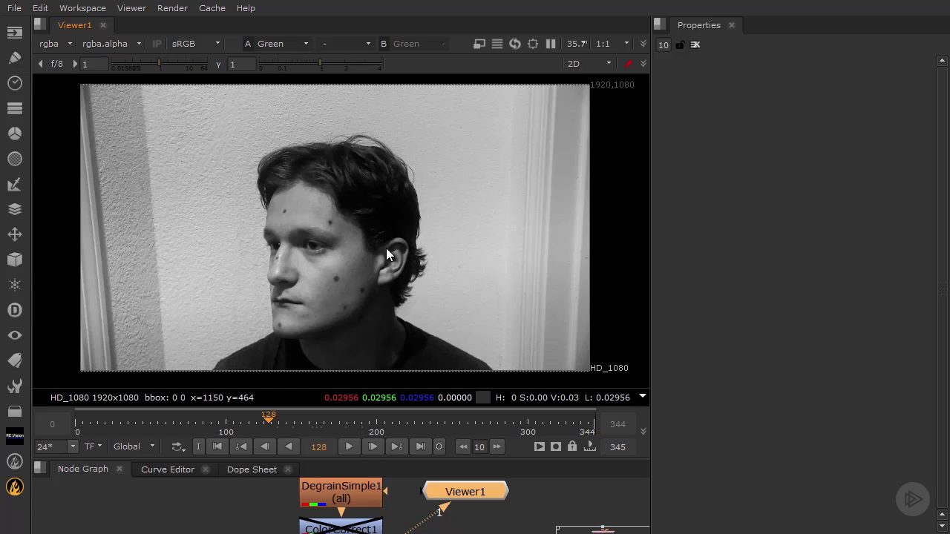
pyautogui.moveTo(410, 230); pyautogui.dragTo(417, 213, button='middle')
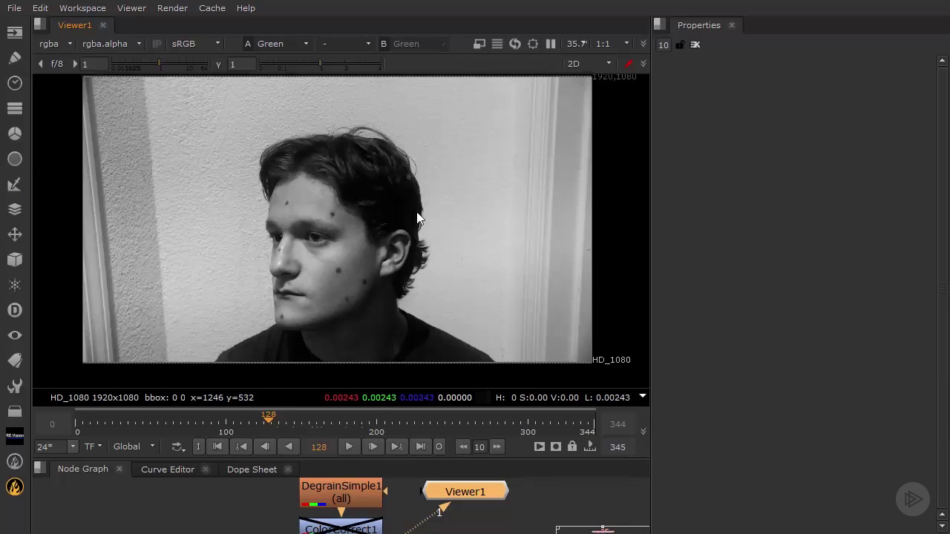
pyautogui.scroll(5, 418, 217)
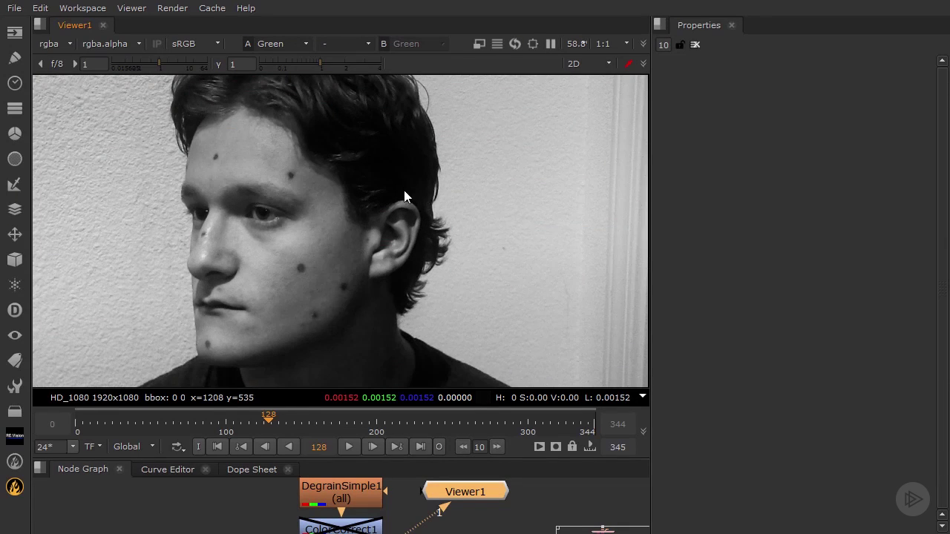
pyautogui.scroll(-1, 422, 213)
pyautogui.scroll(-1, 427, 200)
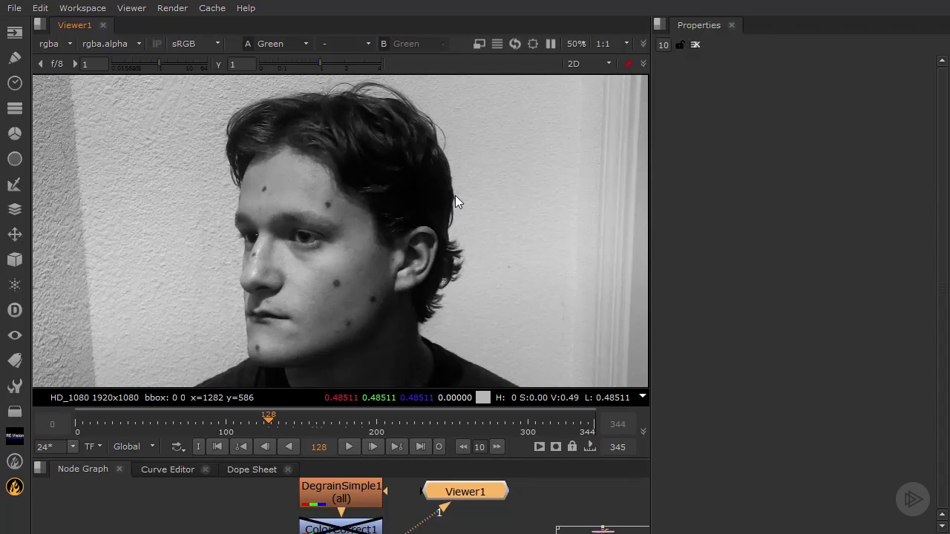
pyautogui.scroll(-1, 455, 197)
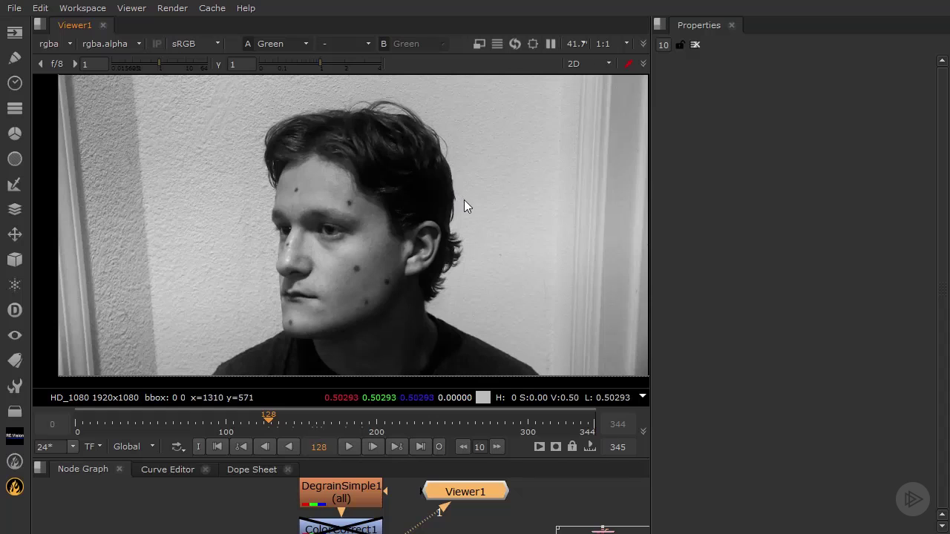
pyautogui.moveTo(463, 206); pyautogui.dragTo(413, 215, button='middle')
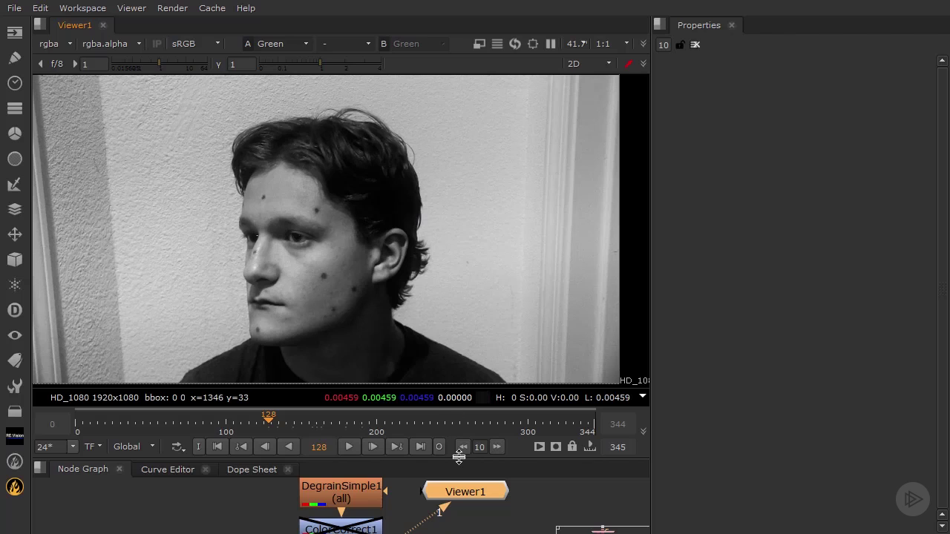
# Add an unconnected Roto node to the node graph and place it beside the Green node.
pyautogui.moveTo(458, 457); pyautogui.dragTo(451, 277)
pyautogui.click(443, 407)
pyautogui.press('Tab')
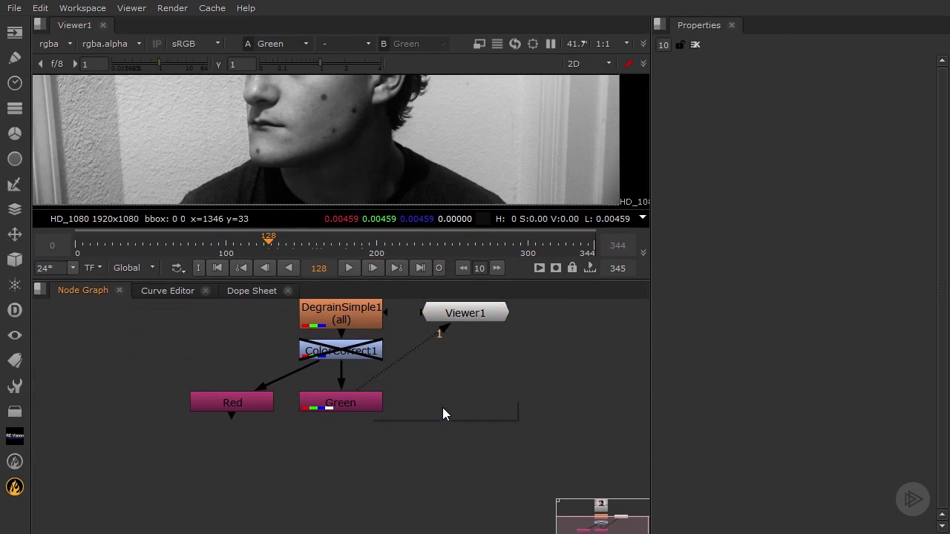
pyautogui.write('roto')
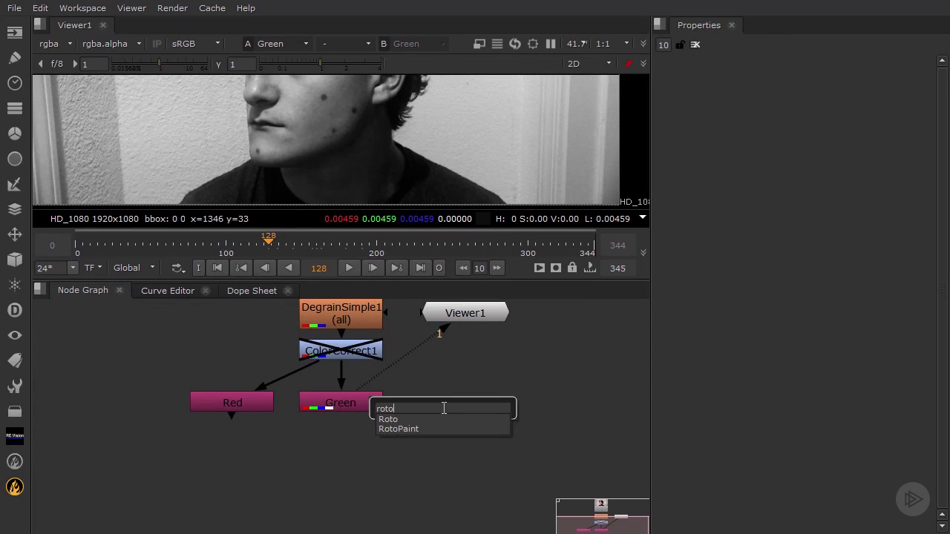
pyautogui.click(431, 419)
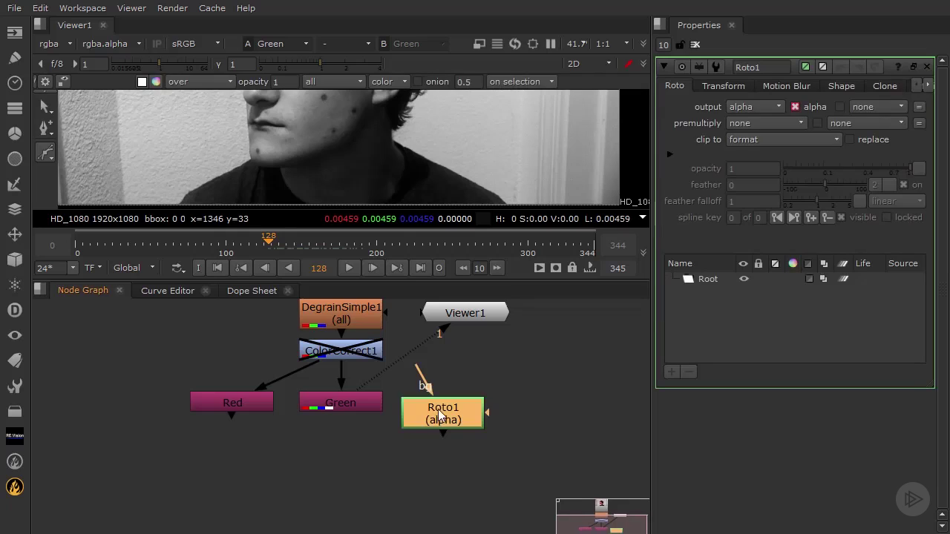
pyautogui.moveTo(490, 381); pyautogui.dragTo(457, 457, button='middle')
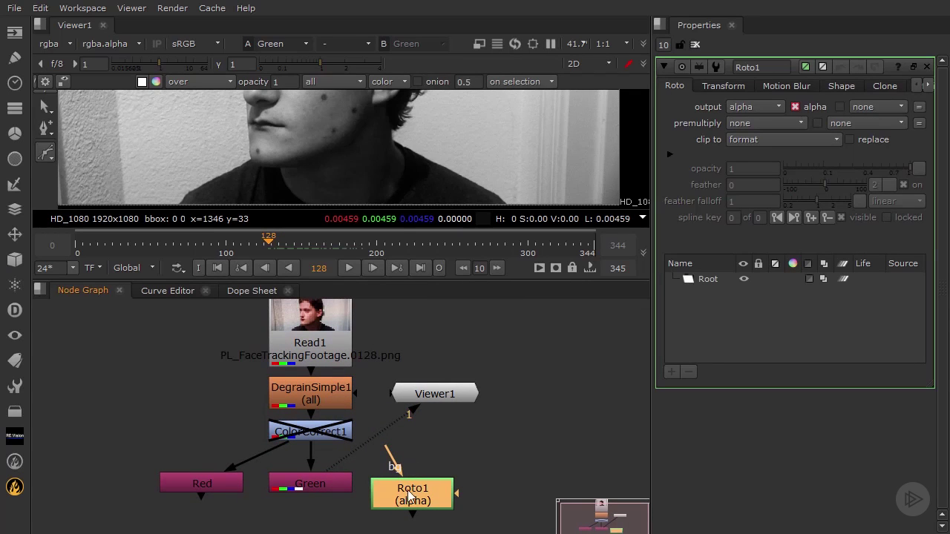
pyautogui.moveTo(415, 492); pyautogui.dragTo(450, 477)
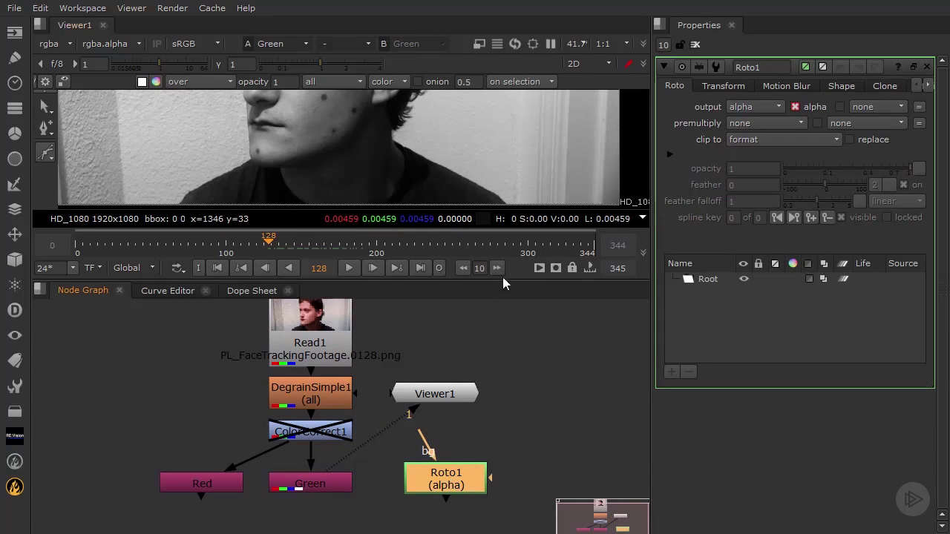
# Play the footage through in an enlarged viewer, stop it, and go to frame 262.
pyautogui.moveTo(497, 279); pyautogui.dragTo(498, 472)
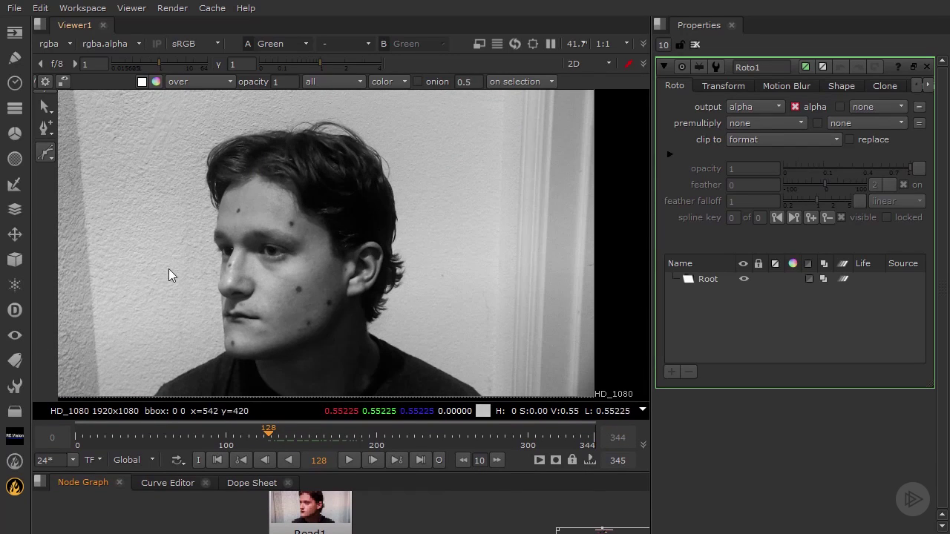
pyautogui.moveTo(218, 276); pyautogui.dragTo(294, 267, button='middle')
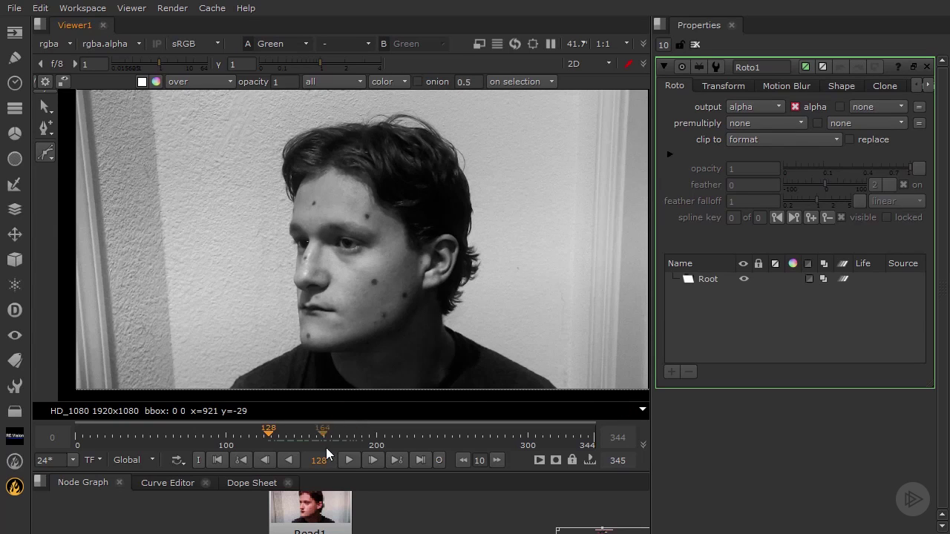
pyautogui.click(349, 459)
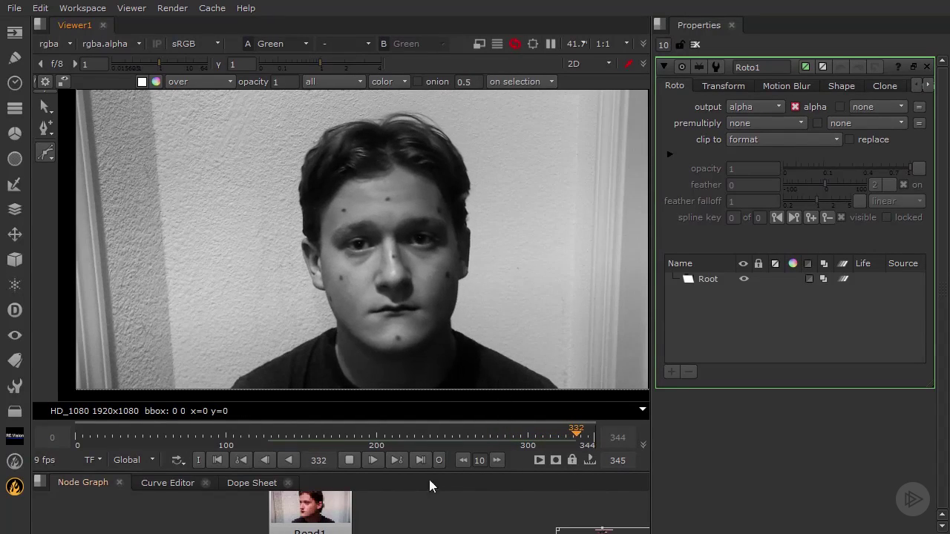
pyautogui.click(352, 459)
pyautogui.moveTo(492, 432); pyautogui.dragTo(470, 432)
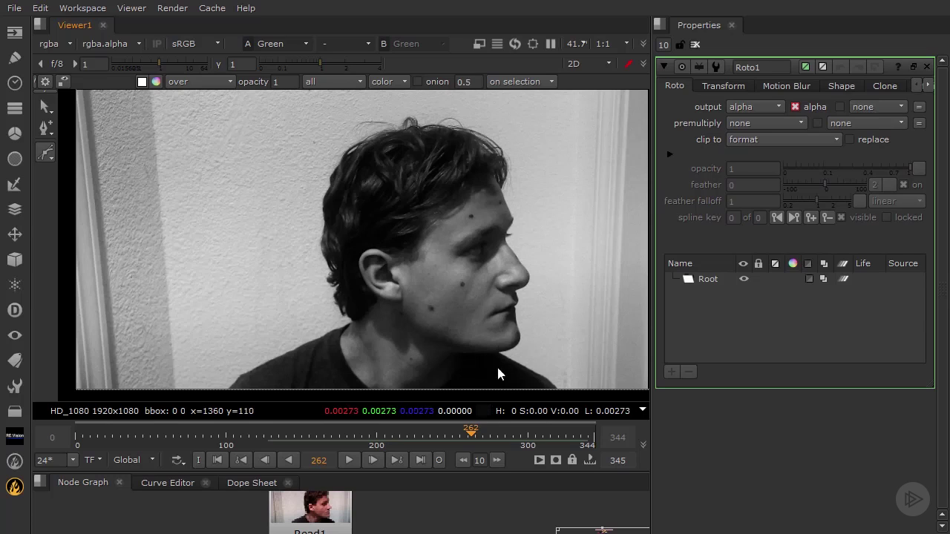
pyautogui.moveTo(493, 472); pyautogui.dragTo(518, 385)
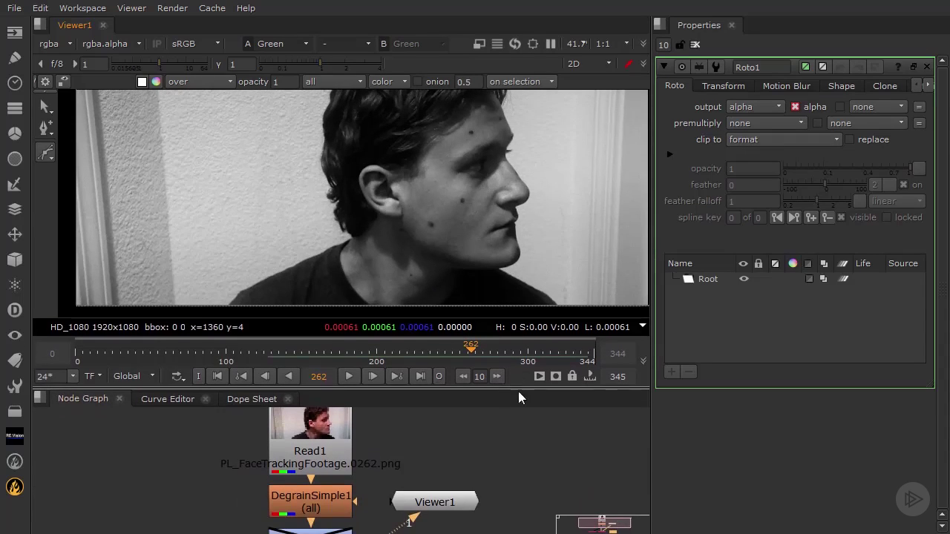
pyautogui.moveTo(477, 489); pyautogui.dragTo(456, 360, button='middle')
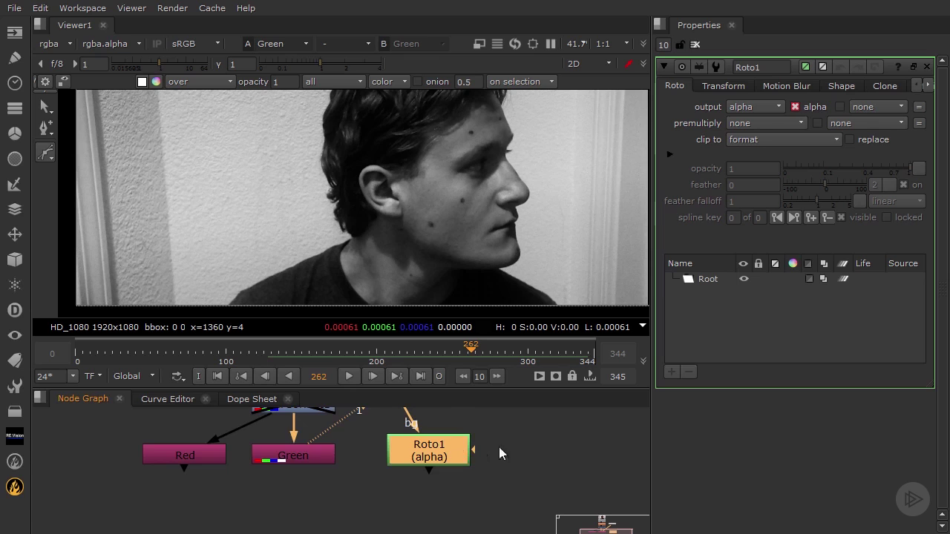
pyautogui.moveTo(498, 453); pyautogui.dragTo(509, 500, button='middle')
pyautogui.moveTo(518, 387); pyautogui.dragTo(513, 460)
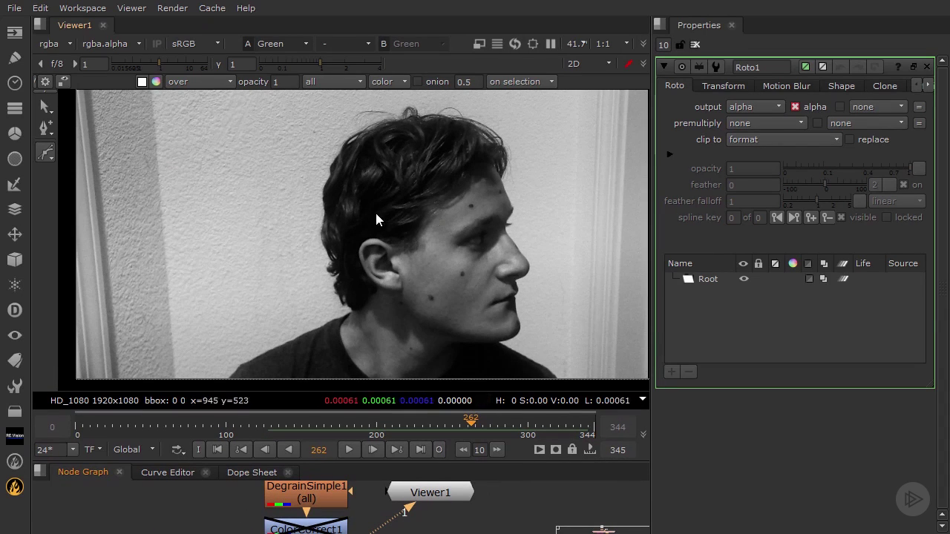
# Draw a closed Bezier roto shape around the face and ear at frame 262, from the forehead hairline around the chin, jaw and ear.
pyautogui.click(438, 172)
pyautogui.click(457, 162)
pyautogui.click(478, 152)
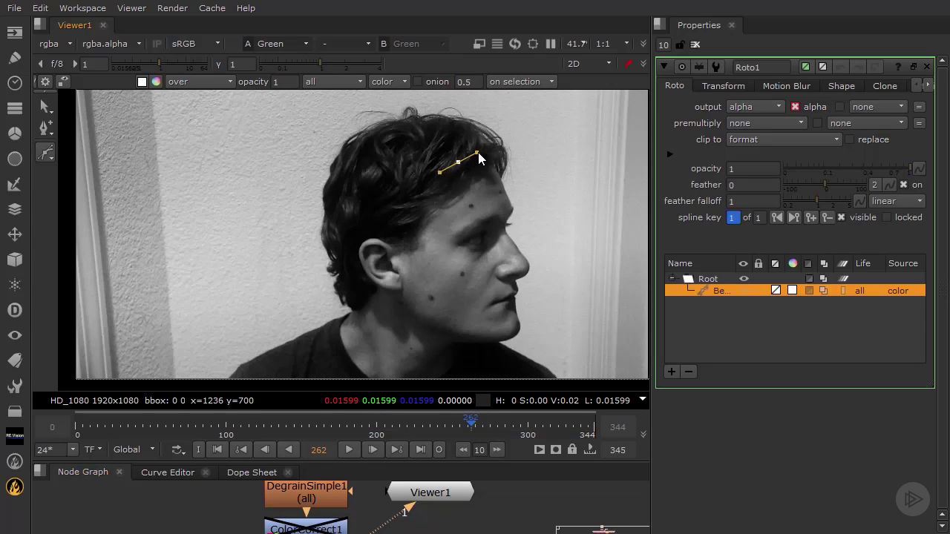
pyautogui.click(512, 169)
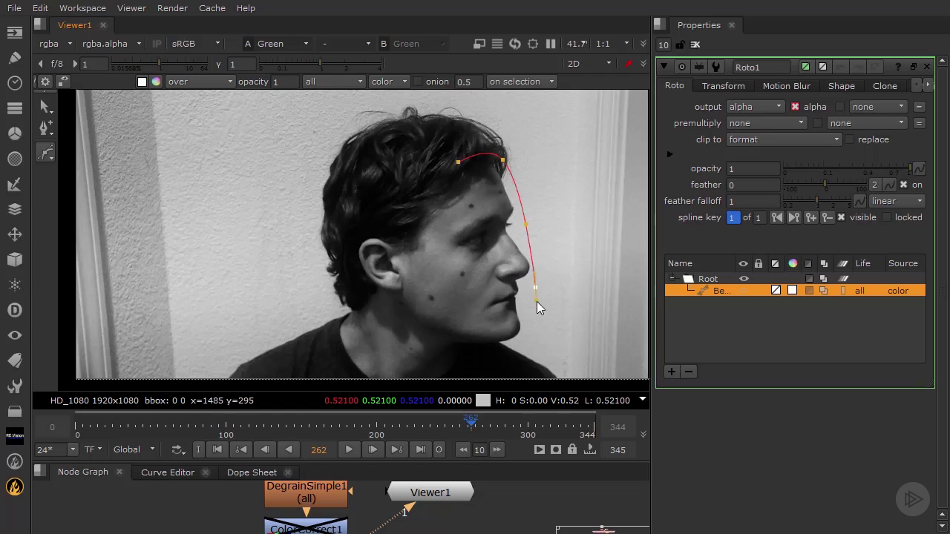
pyautogui.moveTo(510, 347); pyautogui.dragTo(496, 350)
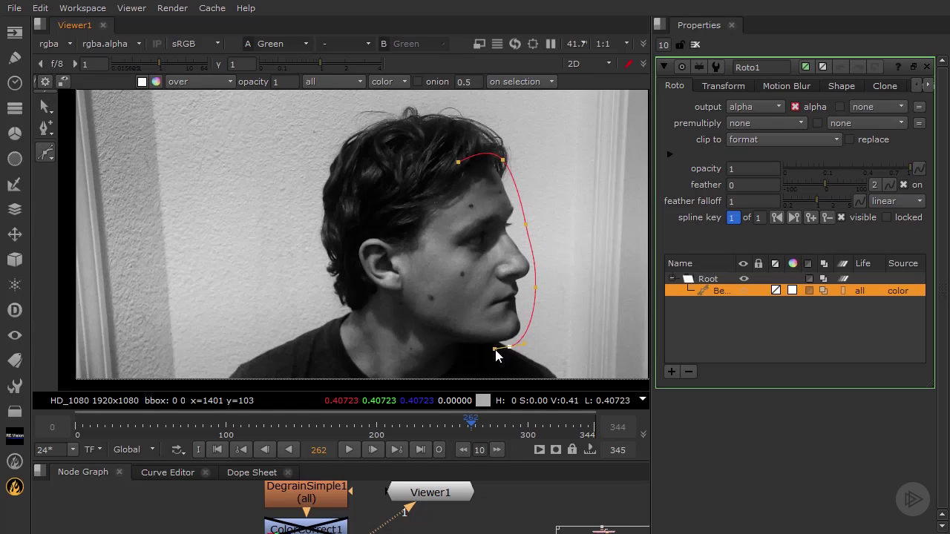
pyautogui.moveTo(387, 299); pyautogui.dragTo(384, 294)
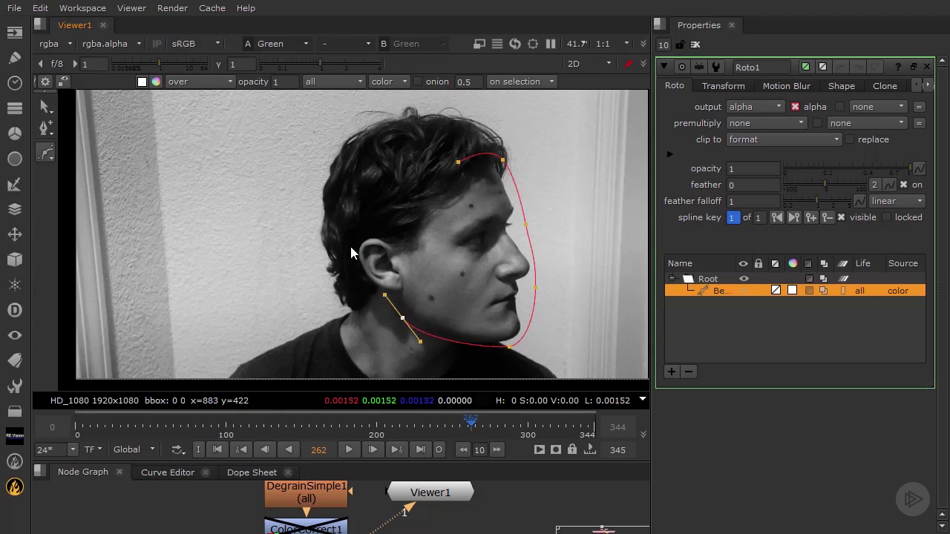
pyautogui.moveTo(350, 245); pyautogui.dragTo(360, 227)
pyautogui.moveTo(406, 205); pyautogui.dragTo(413, 209)
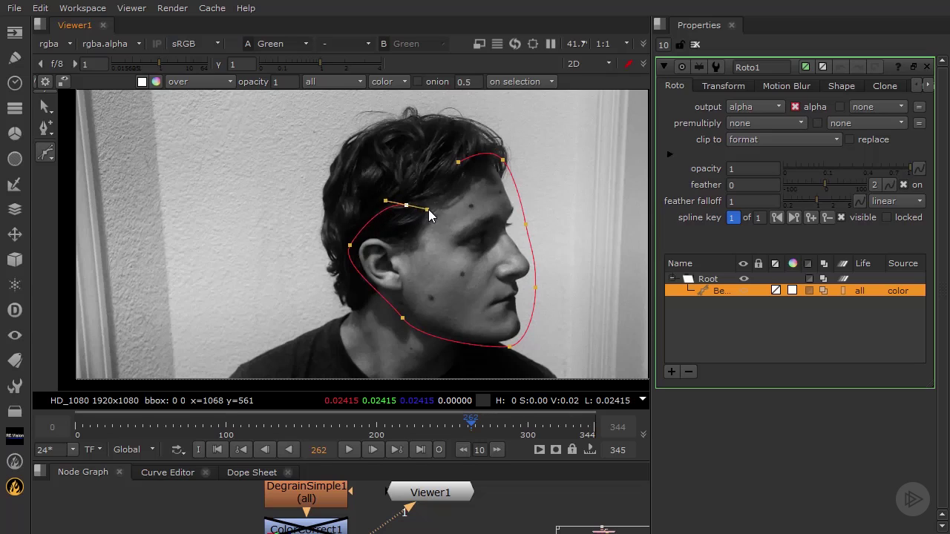
pyautogui.click(458, 161)
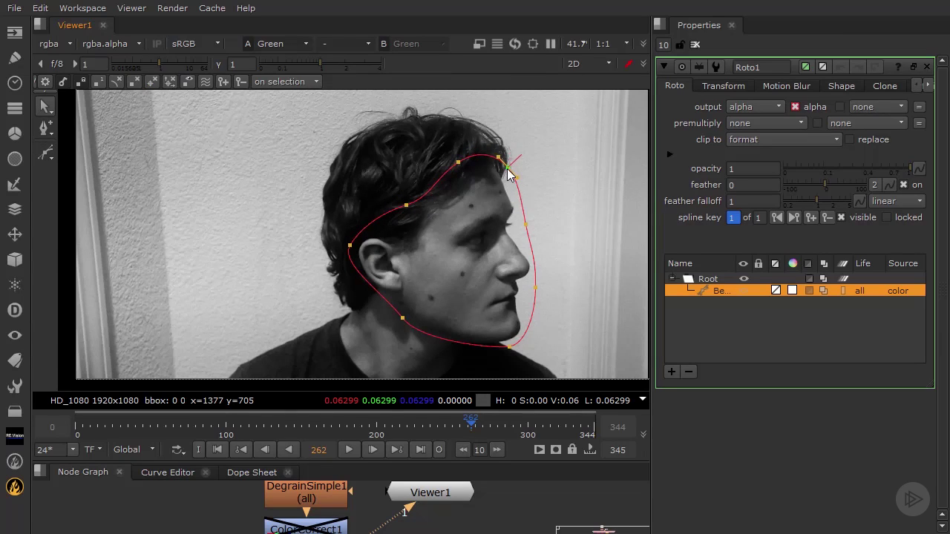
# Refine the shape's points at the hairline, above the ear, at the jaw and under the chin to fit the face.
pyautogui.click(457, 163)
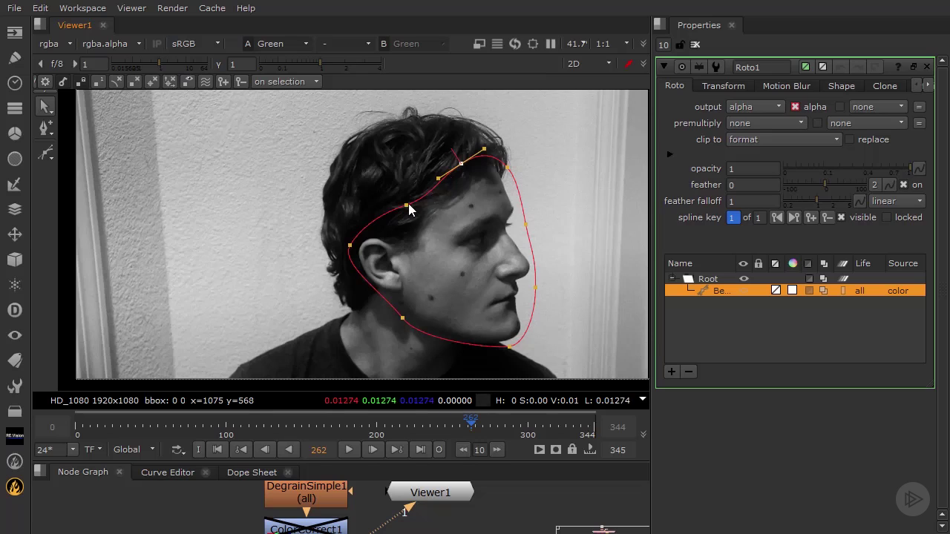
pyautogui.moveTo(408, 205); pyautogui.dragTo(395, 225)
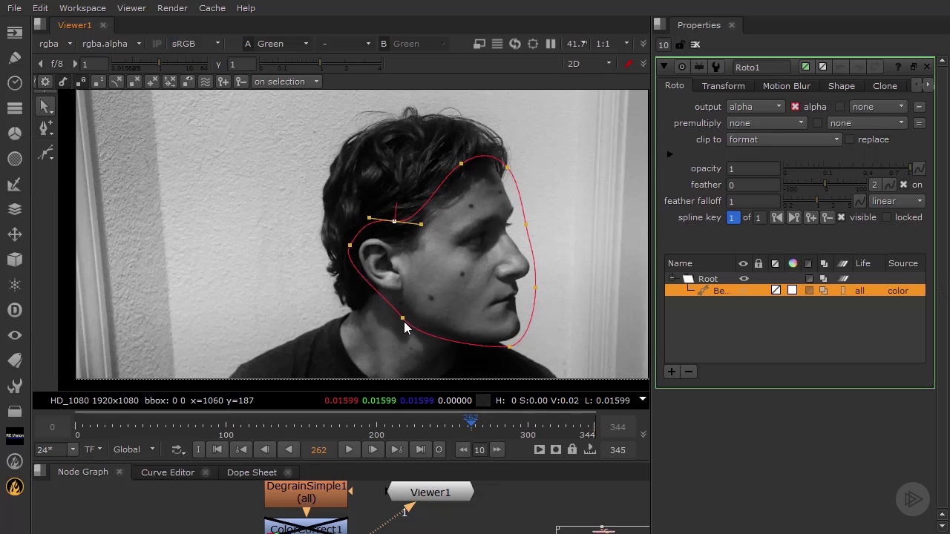
pyautogui.moveTo(404, 320); pyautogui.dragTo(393, 317)
pyautogui.click(509, 346)
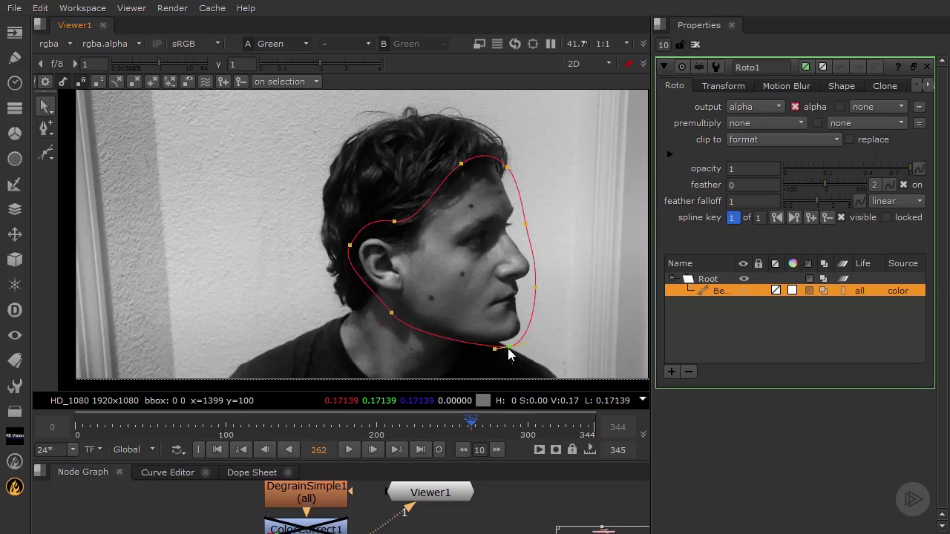
pyautogui.moveTo(508, 348); pyautogui.dragTo(527, 340)
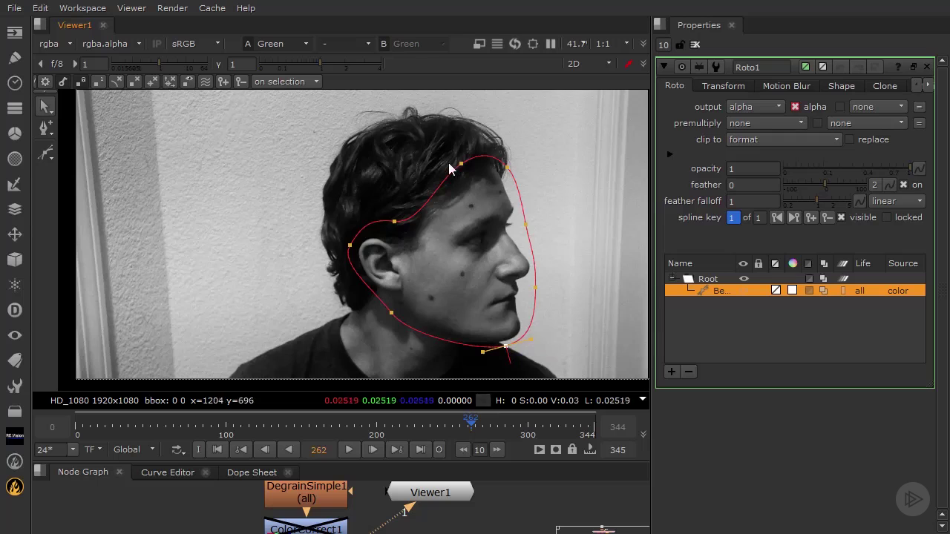
# At frame 279, move the whole roto shape to follow the face and readjust its chin point.
pyautogui.moveTo(476, 423); pyautogui.dragTo(496, 422)
pyautogui.moveTo(314, 143); pyautogui.dragTo(631, 380)
pyautogui.moveTo(466, 290); pyautogui.dragTo(455, 285)
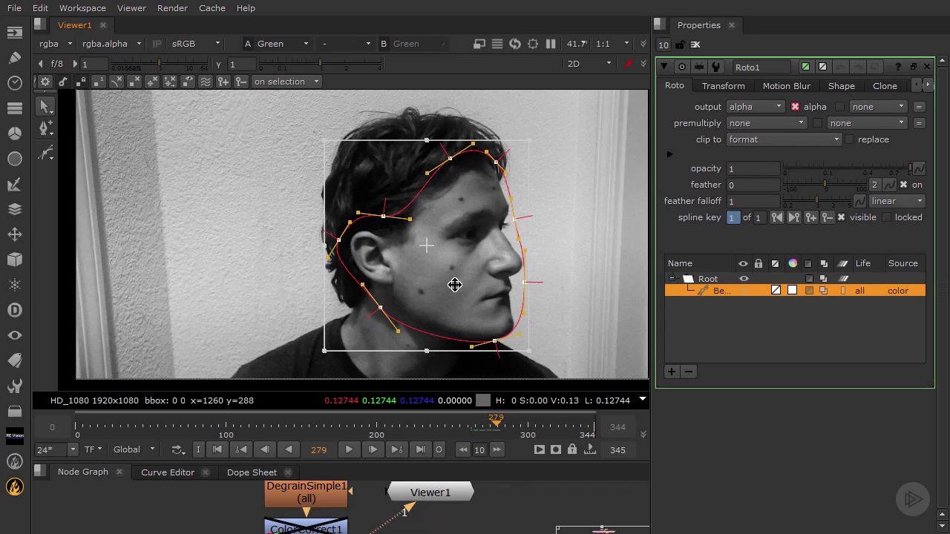
pyautogui.click(551, 347)
pyautogui.moveTo(491, 342); pyautogui.dragTo(500, 346)
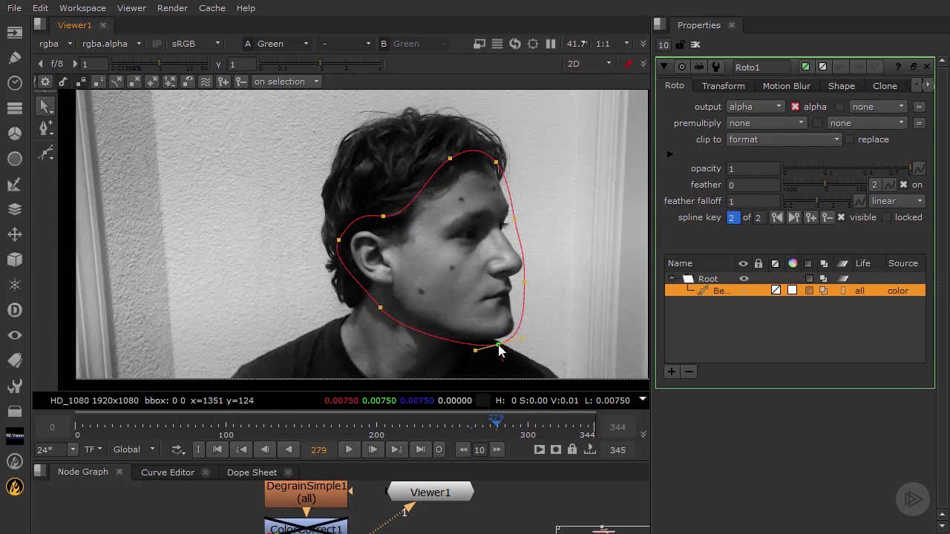
# At frame 292, select all points of the roto shape and move them to follow the turning face.
pyautogui.click(499, 425)
pyautogui.moveTo(499, 425); pyautogui.dragTo(516, 425)
pyautogui.moveTo(322, 133); pyautogui.dragTo(533, 363)
pyautogui.moveTo(478, 266); pyautogui.dragTo(461, 257)
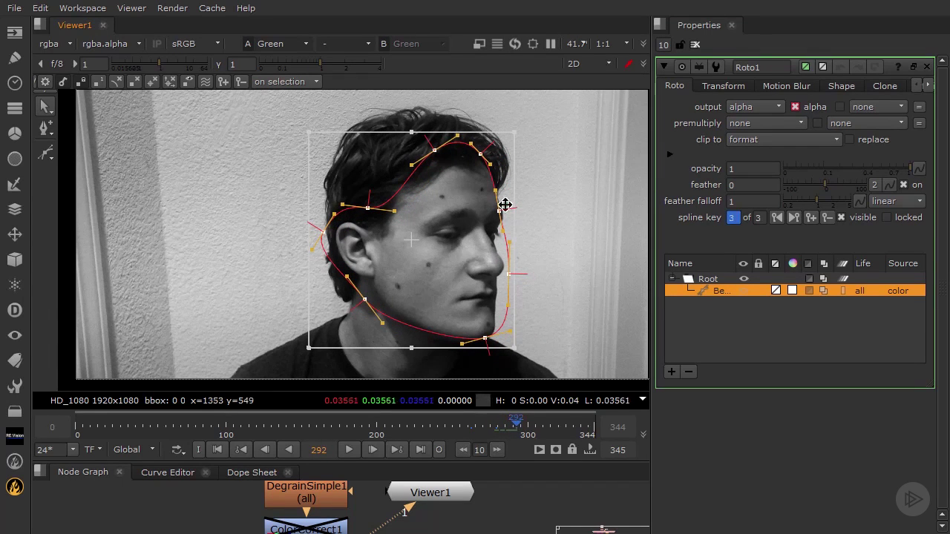
# Refine the roto shape's forehead, brow and chin points to fit the face at frame 292.
pyautogui.moveTo(523, 126); pyautogui.dragTo(495, 162)
pyautogui.click(545, 206)
pyautogui.moveTo(503, 221); pyautogui.dragTo(511, 220)
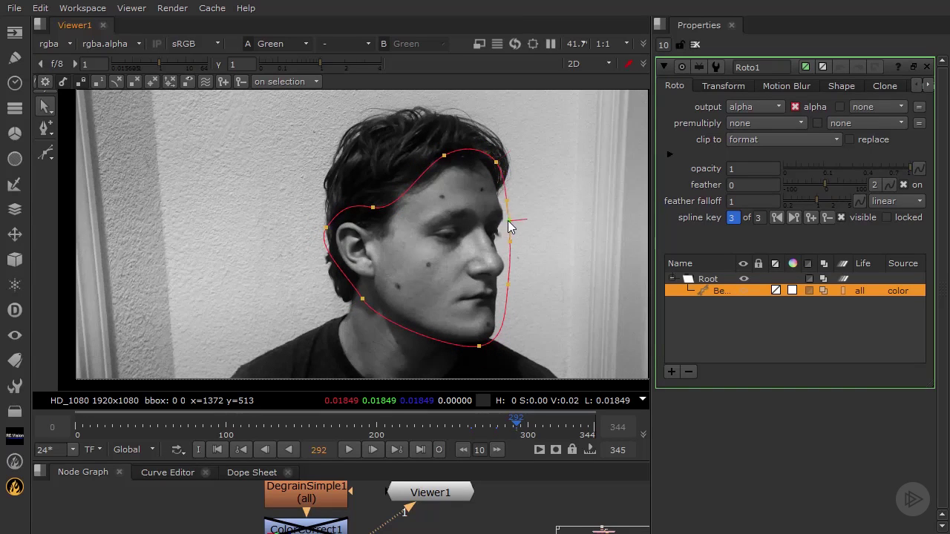
pyautogui.click(479, 347)
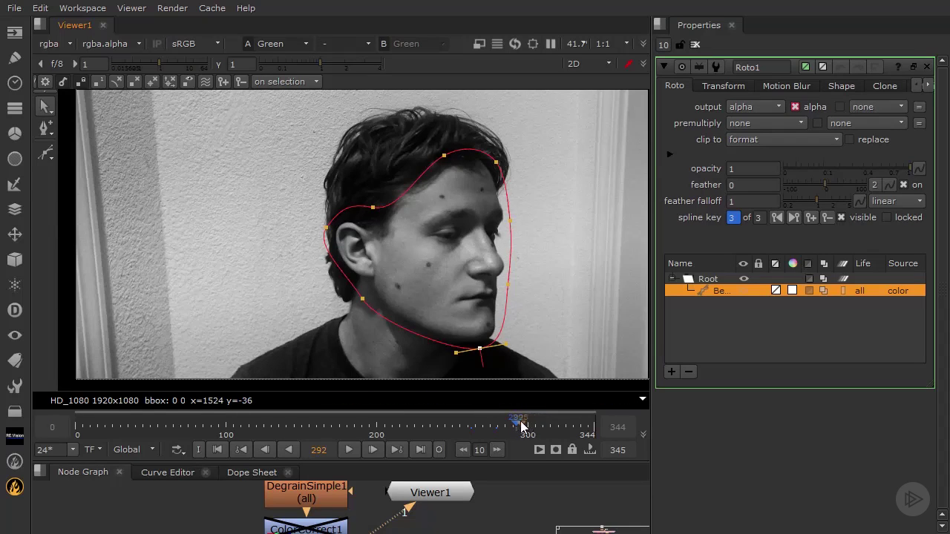
# At frame 307, select all points of the roto shape and shift them to follow the turning face.
pyautogui.moveTo(521, 423); pyautogui.dragTo(539, 425)
pyautogui.moveTo(290, 129); pyautogui.dragTo(525, 371)
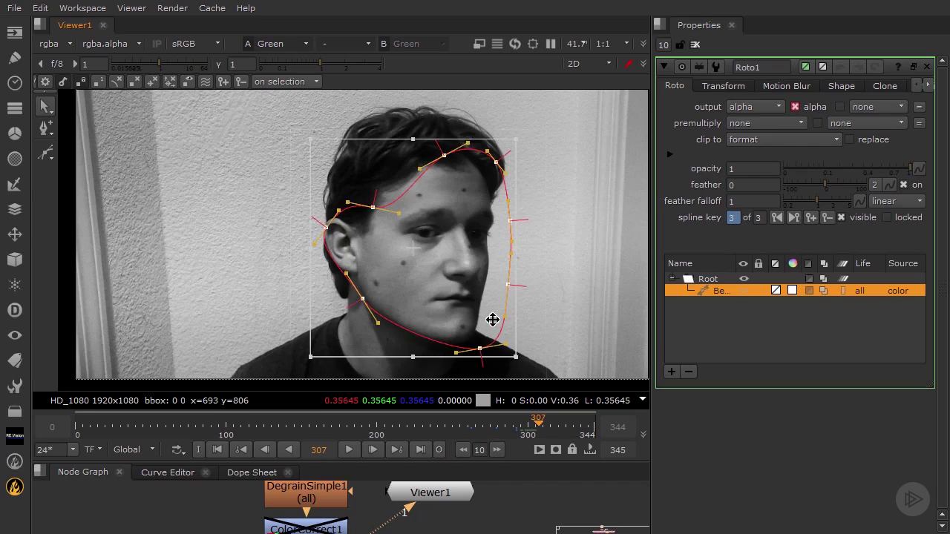
pyautogui.moveTo(438, 258); pyautogui.dragTo(424, 256)
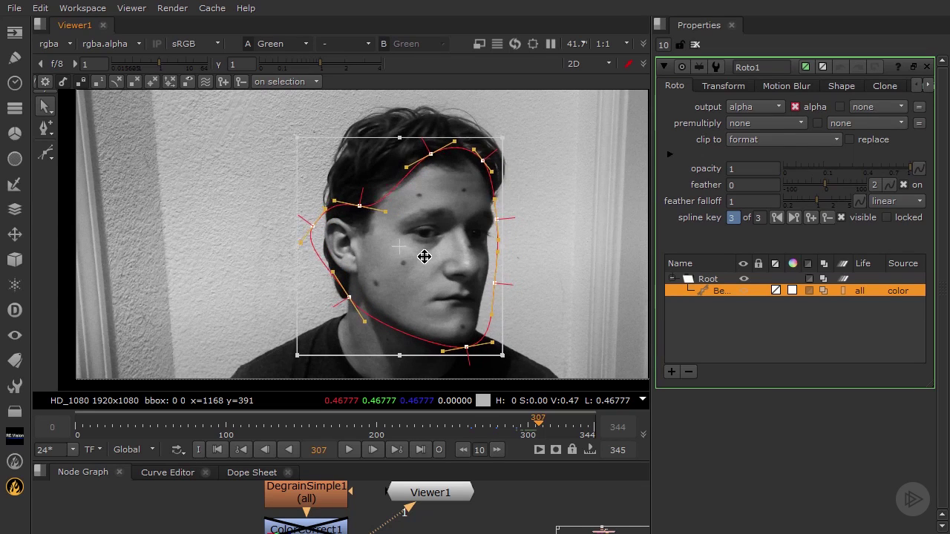
pyautogui.click(518, 146)
# At frame 307, refine the shape's points along the brow, cheek, chin, jaw, ear and hair above the ear.
pyautogui.moveTo(497, 222); pyautogui.dragTo(500, 223)
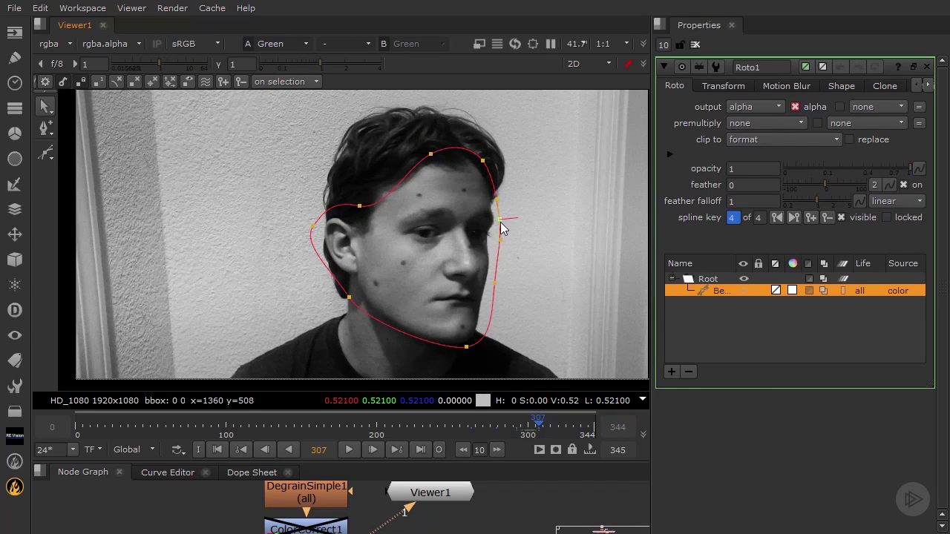
pyautogui.click(494, 283)
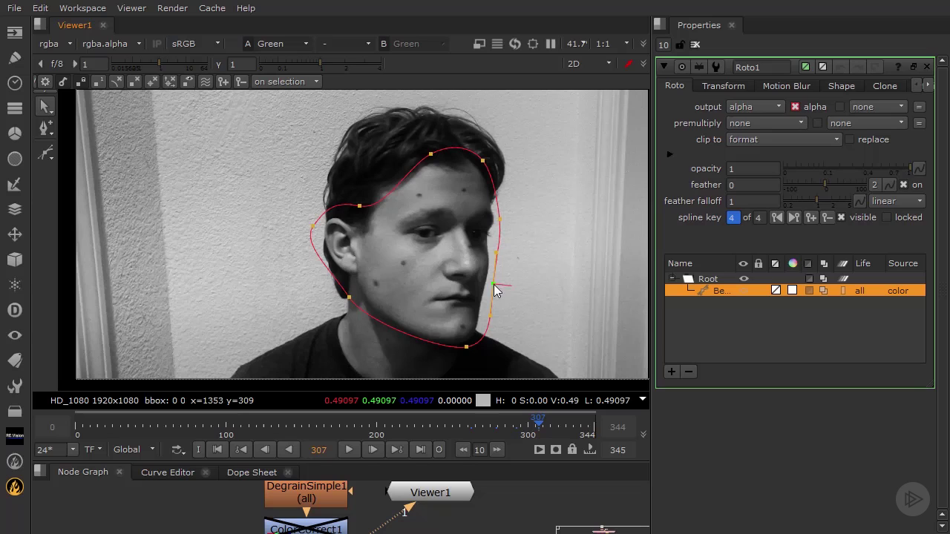
pyautogui.click(463, 348)
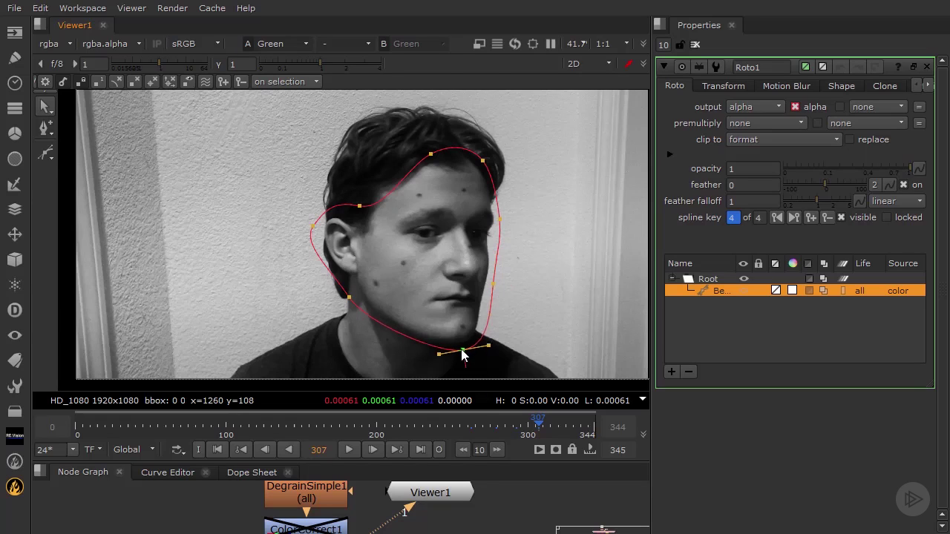
pyautogui.click(349, 297)
pyautogui.click(311, 228)
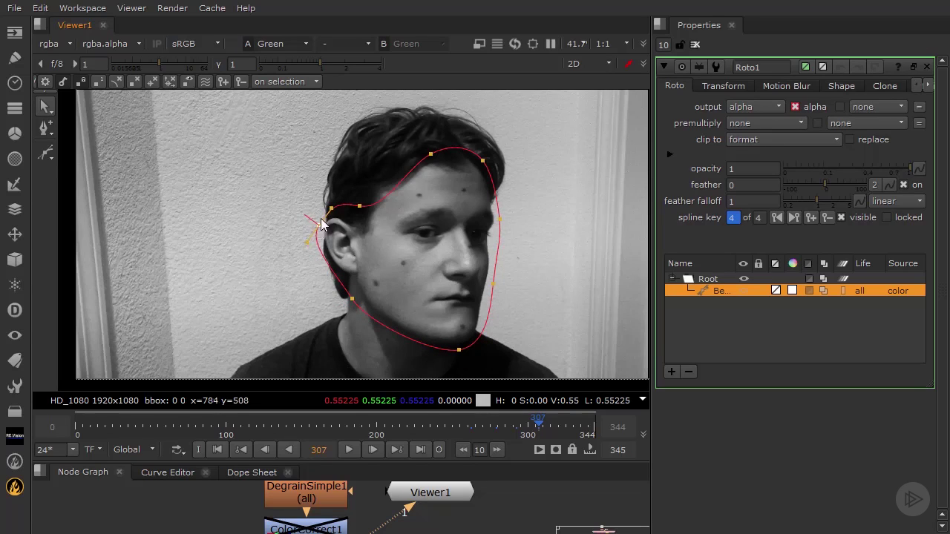
pyautogui.click(332, 210)
pyautogui.moveTo(317, 227); pyautogui.dragTo(319, 228)
pyautogui.moveTo(363, 205)
pyautogui.mouseDown()
pyautogui.moveTo(354, 192)
pyautogui.moveTo(360, 212)
pyautogui.moveTo(352, 198)
pyautogui.mouseUp()
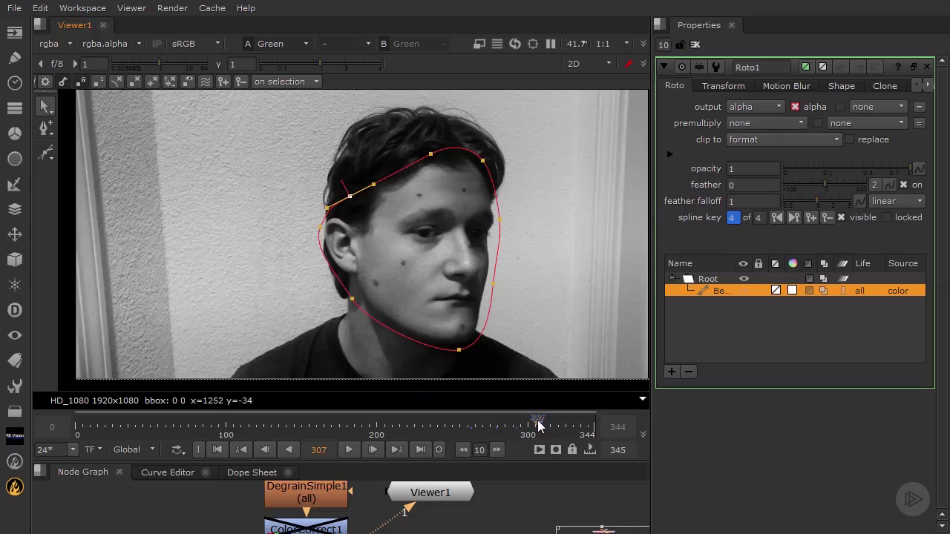
# At frame 322, select the whole roto shape and move it over the face.
pyautogui.click(546, 427)
pyautogui.moveTo(545, 427); pyautogui.dragTo(560, 427)
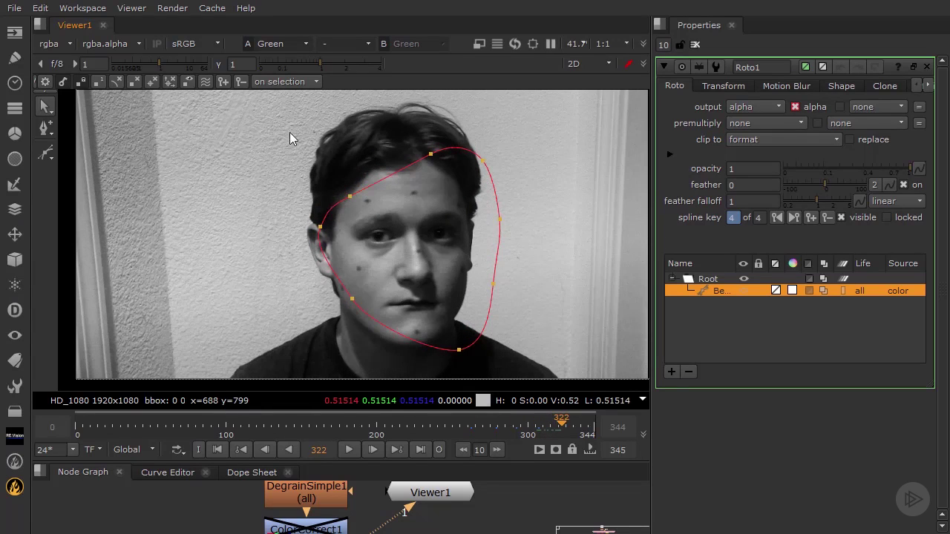
pyautogui.moveTo(289, 132); pyautogui.dragTo(524, 367)
pyautogui.moveTo(455, 267); pyautogui.dragTo(438, 263)
pyautogui.click(552, 315)
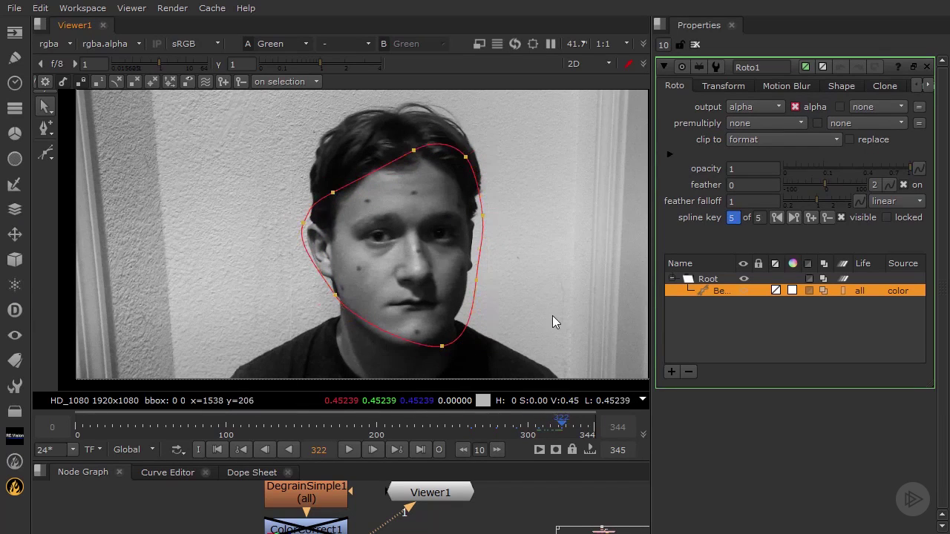
# At frame 322, reshape the outline's chin, cheek, jaw and hairline points to fit the nearly frontal face.
pyautogui.moveTo(441, 347); pyautogui.dragTo(375, 362)
pyautogui.moveTo(444, 351); pyautogui.dragTo(452, 351)
pyautogui.click(475, 281)
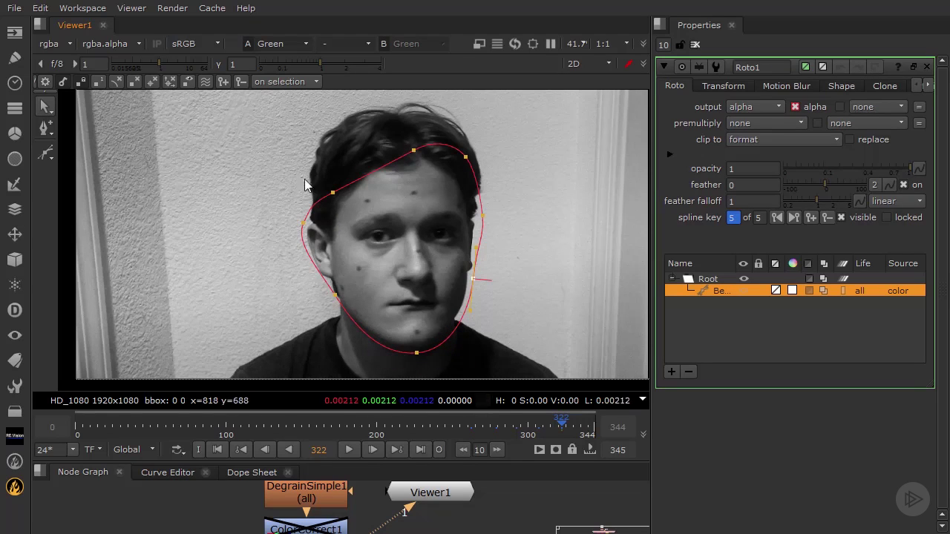
pyautogui.click(334, 296)
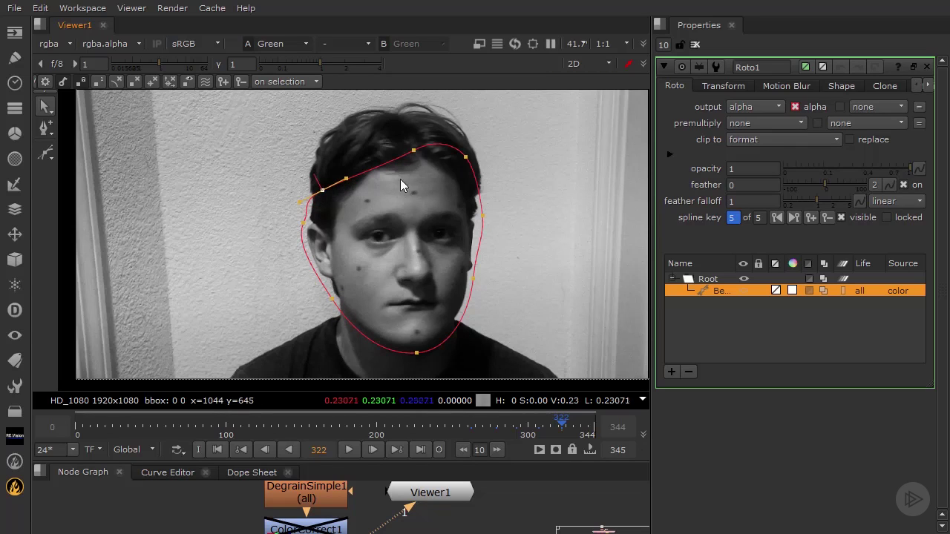
pyautogui.moveTo(377, 157); pyautogui.dragTo(361, 164)
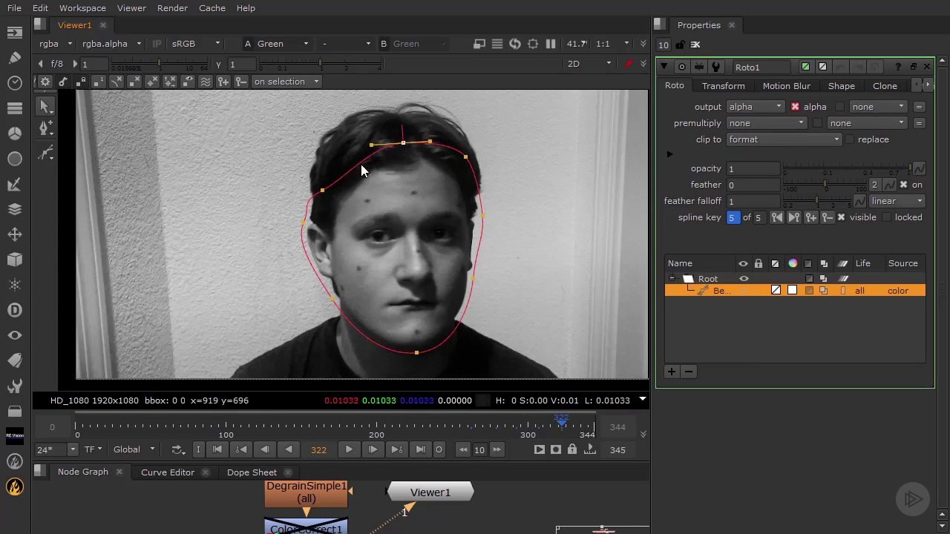
pyautogui.click(461, 156)
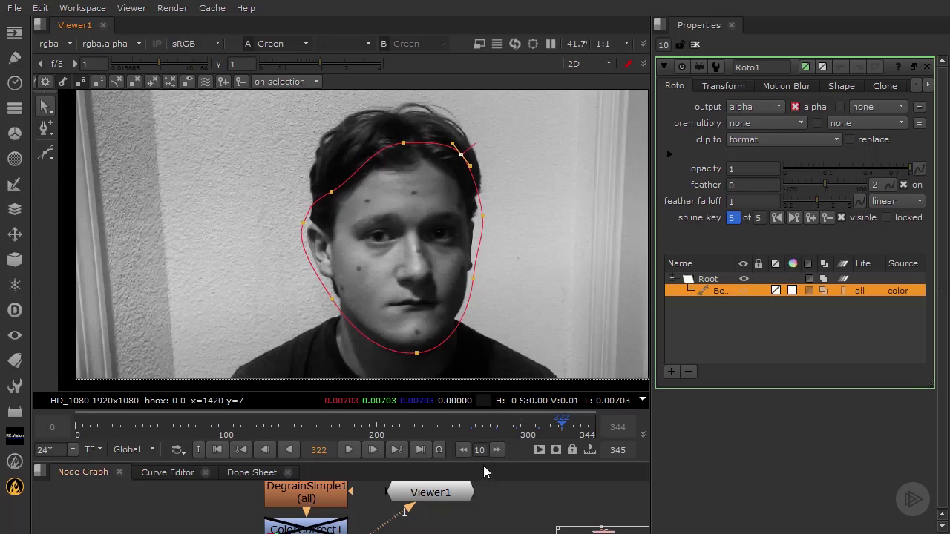
# At frame 344, select all points of the roto shape and move them to follow the face.
pyautogui.moveTo(569, 421); pyautogui.dragTo(594, 430)
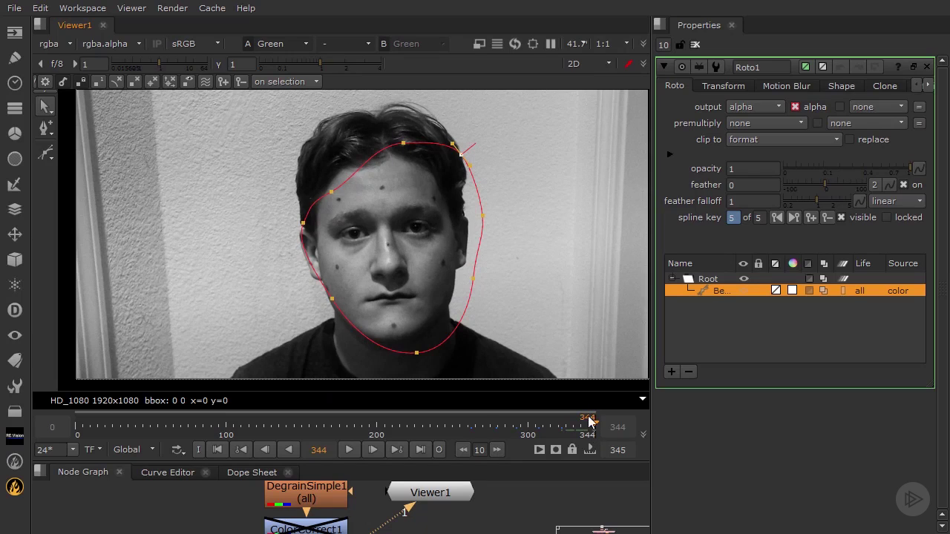
pyautogui.moveTo(247, 121); pyautogui.dragTo(573, 383)
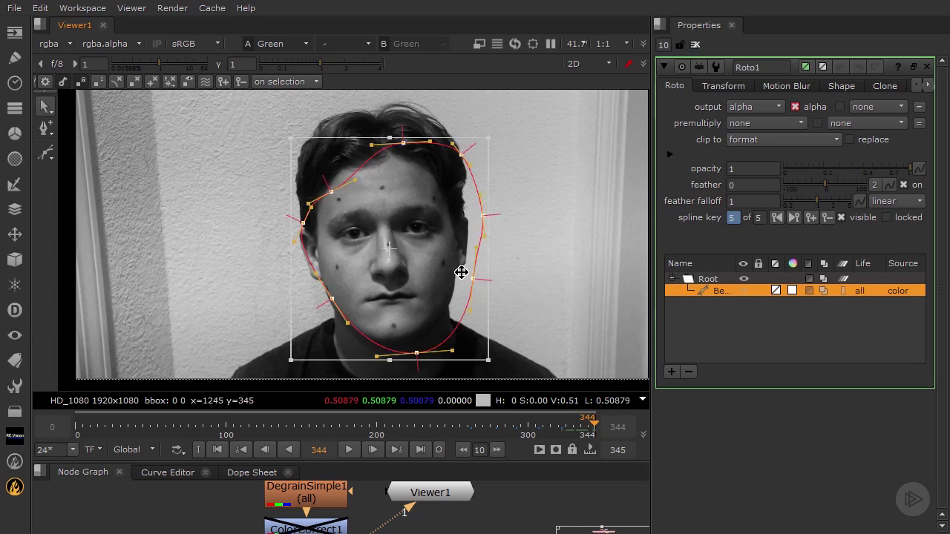
pyautogui.moveTo(461, 272); pyautogui.dragTo(451, 270)
pyautogui.click(337, 296)
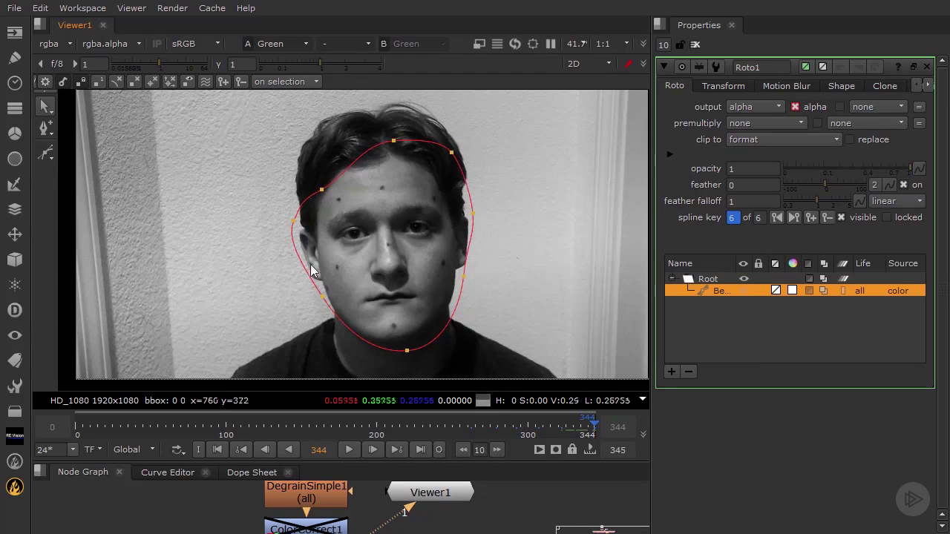
# At frame 344, refine the shape's hairline, cheek, jaw and chin points around the frontal face.
pyautogui.moveTo(322, 179); pyautogui.dragTo(319, 175)
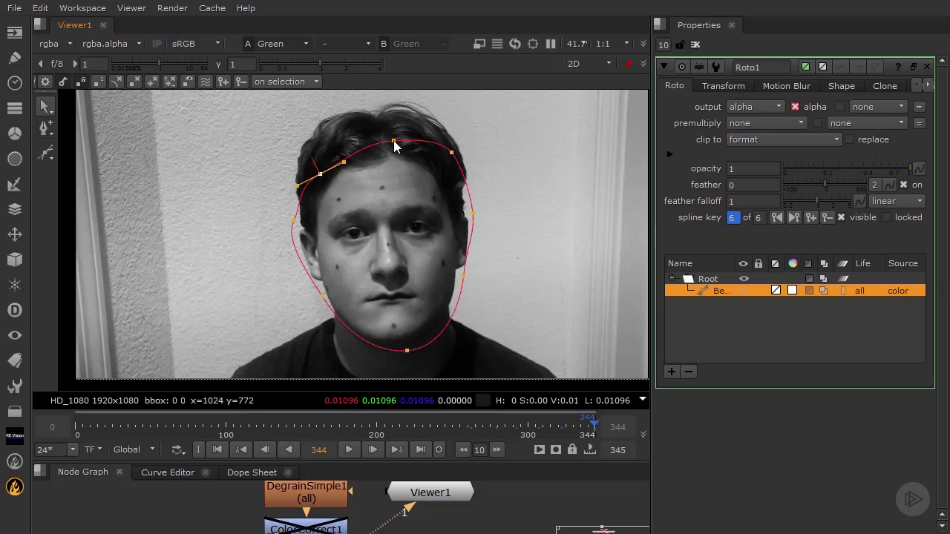
pyautogui.moveTo(393, 142); pyautogui.dragTo(389, 146)
pyautogui.click(450, 152)
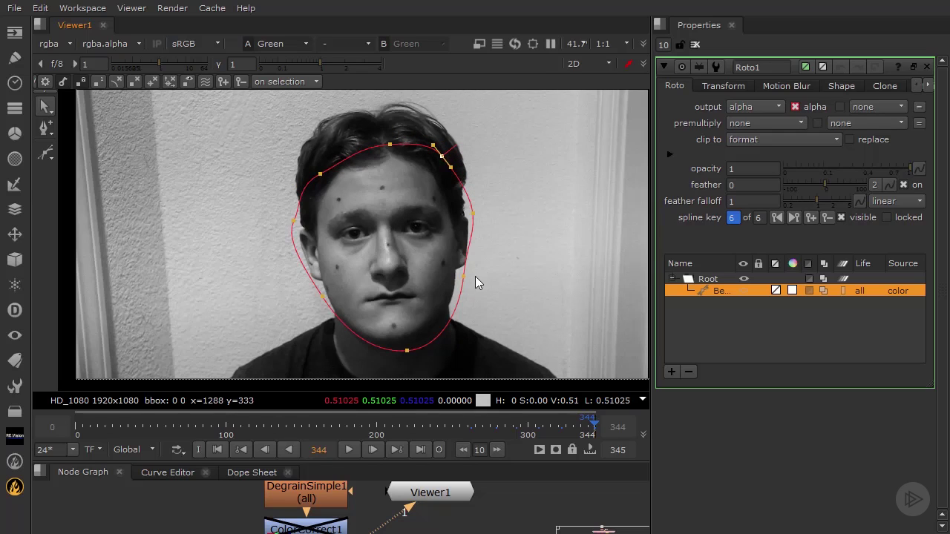
pyautogui.moveTo(465, 276); pyautogui.dragTo(470, 276)
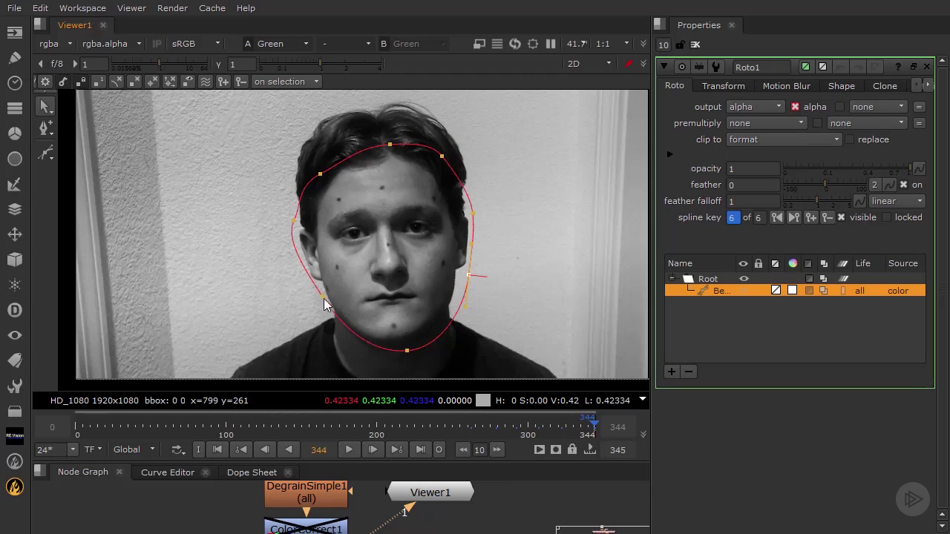
pyautogui.moveTo(322, 297); pyautogui.dragTo(319, 296)
pyautogui.click(406, 351)
pyautogui.moveTo(405, 352); pyautogui.dragTo(397, 352)
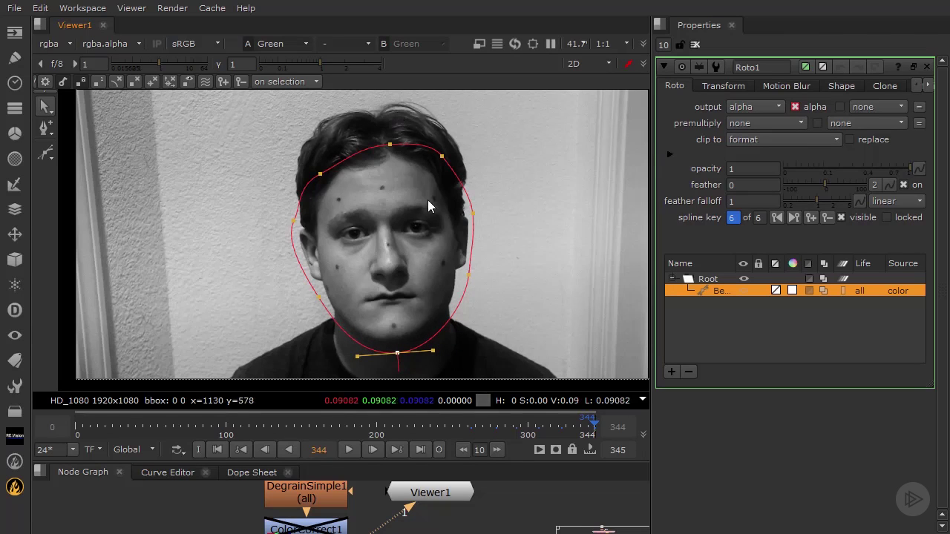
# Raise the shape's temple hairline point at frame 333 and again at frame 292.
pyautogui.moveTo(586, 436)
pyautogui.mouseDown()
pyautogui.moveTo(569, 432)
pyautogui.moveTo(585, 428)
pyautogui.moveTo(577, 436)
pyautogui.mouseUp()
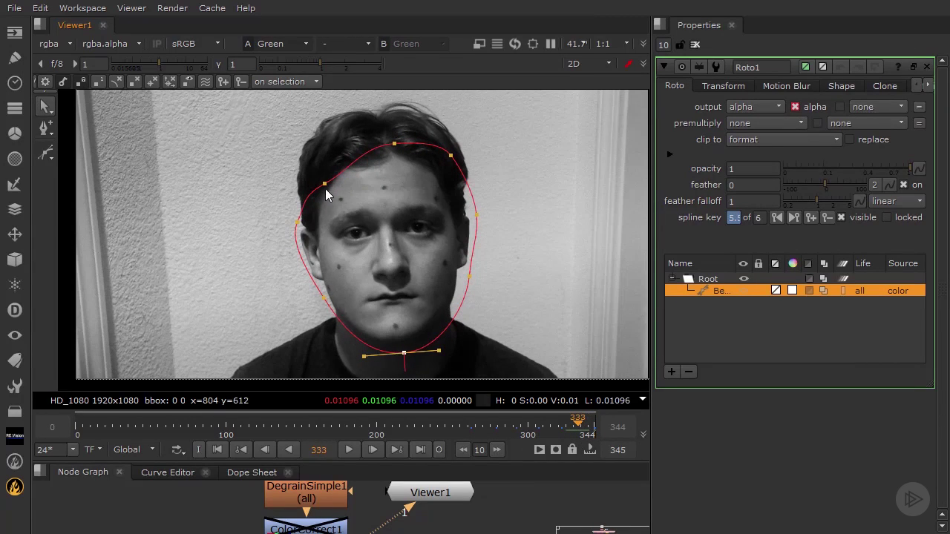
pyautogui.moveTo(325, 173); pyautogui.dragTo(326, 169)
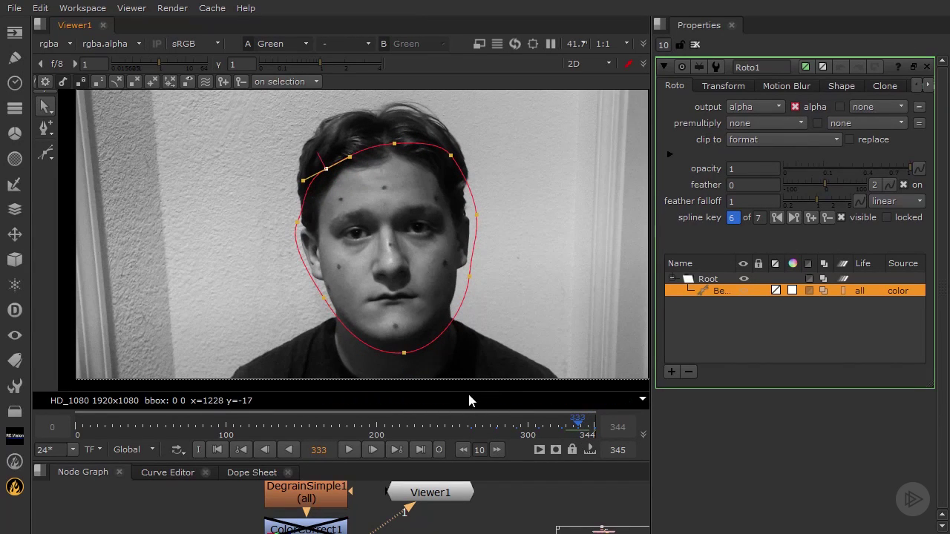
pyautogui.moveTo(582, 429); pyautogui.dragTo(517, 433)
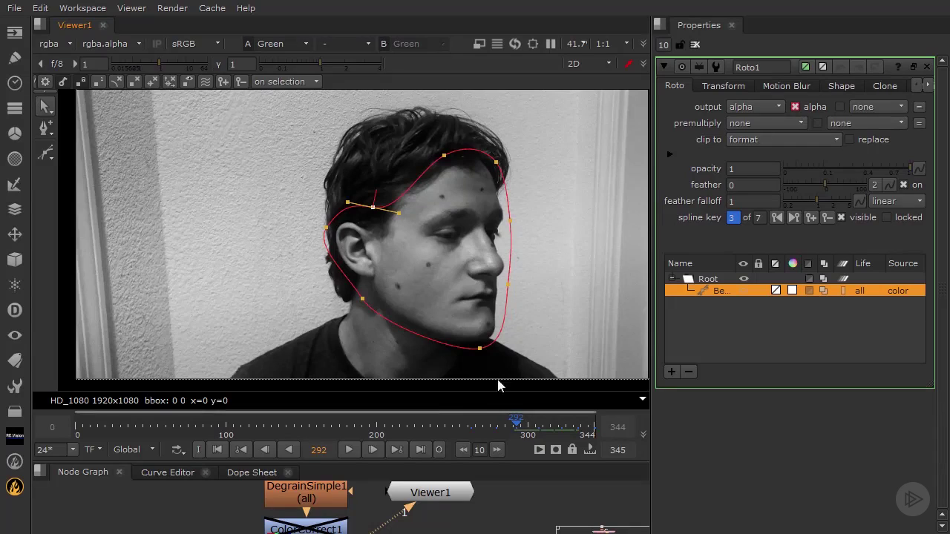
pyautogui.moveTo(399, 209); pyautogui.dragTo(373, 195)
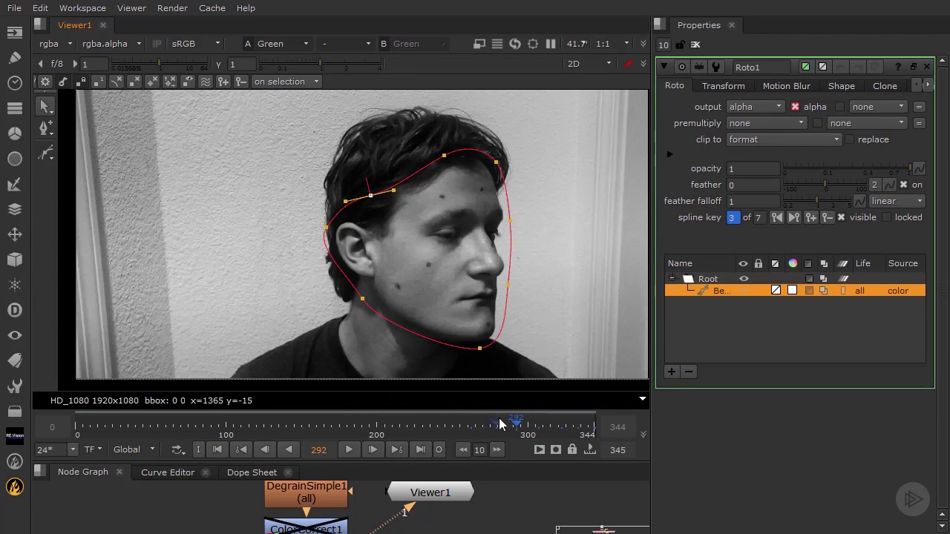
# At frame 274, select all points of the roto shape and nudge them to match the profile.
pyautogui.moveTo(515, 424); pyautogui.dragTo(489, 444)
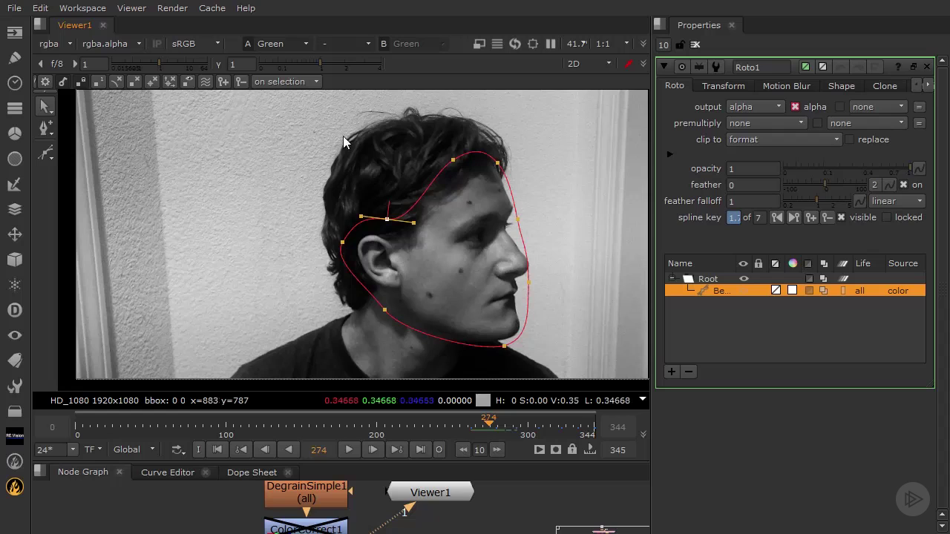
pyautogui.moveTo(314, 137); pyautogui.dragTo(602, 391)
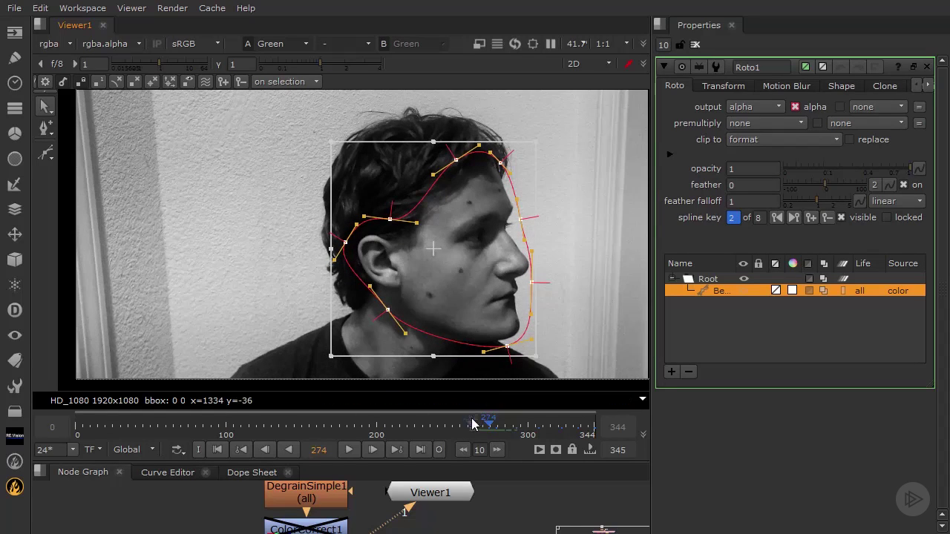
# At frame 195, move the whole roto shape across onto the face.
pyautogui.click(427, 420)
pyautogui.moveTo(427, 420); pyautogui.dragTo(371, 413)
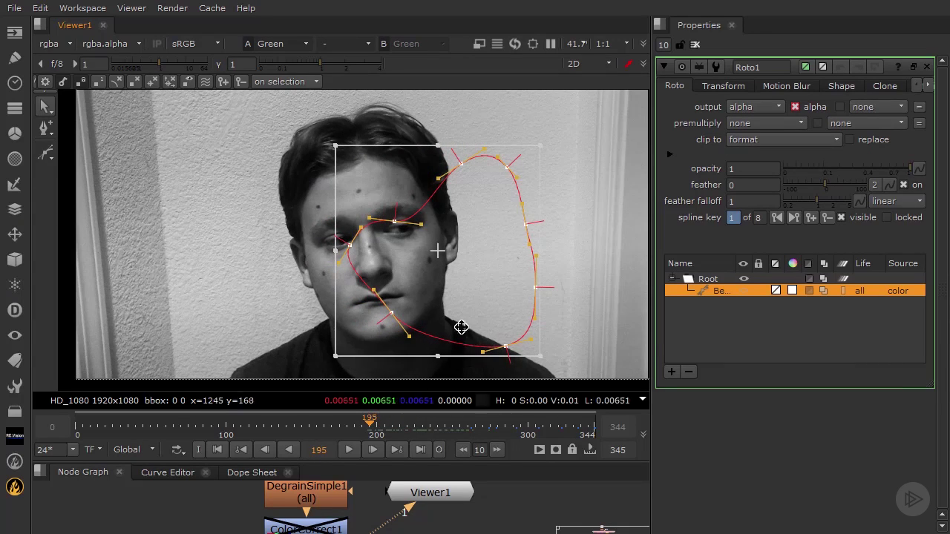
pyautogui.moveTo(460, 253); pyautogui.dragTo(359, 243)
pyautogui.click(484, 184)
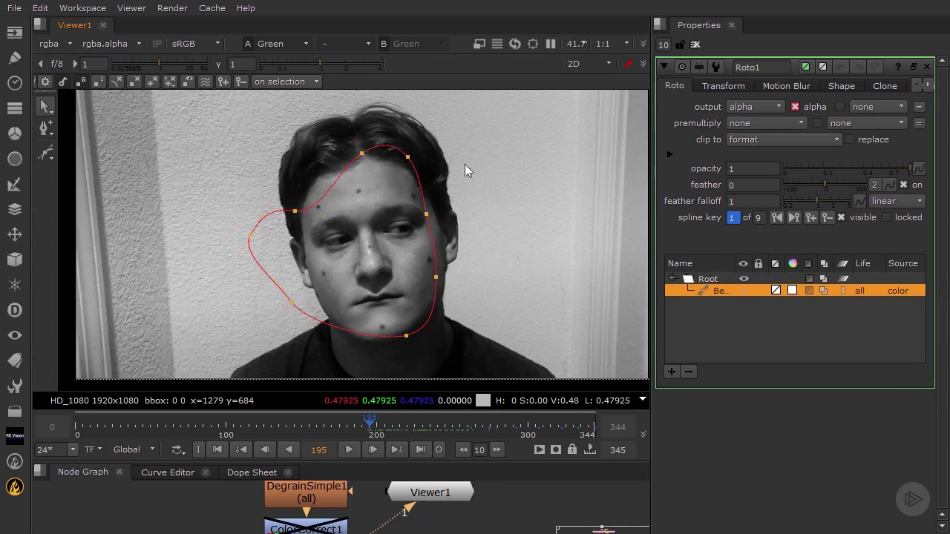
# At frame 195, reposition the shape's points around both ears, the jaw, chin and hairline to enclose the face.
pyautogui.click(432, 214)
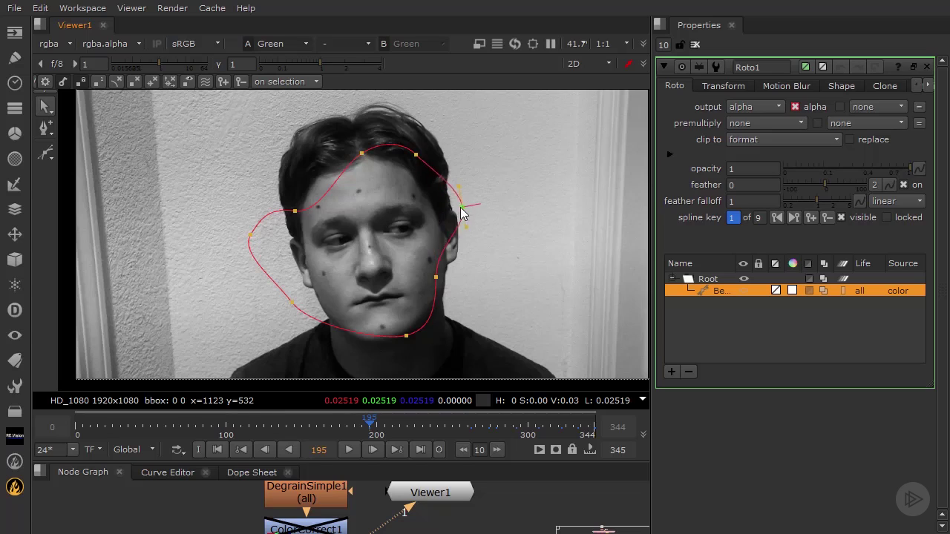
pyautogui.moveTo(464, 279); pyautogui.dragTo(461, 275)
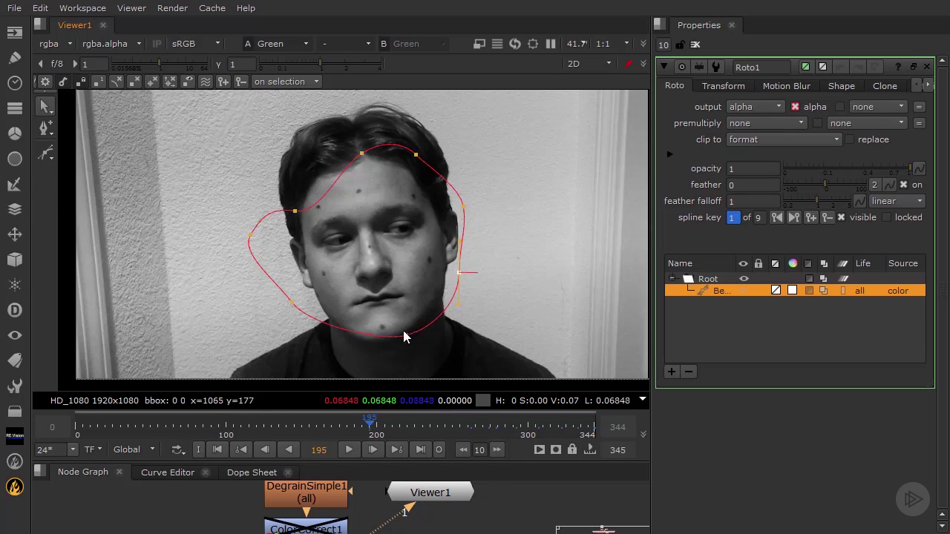
pyautogui.moveTo(406, 335); pyautogui.dragTo(383, 353)
pyautogui.click(293, 303)
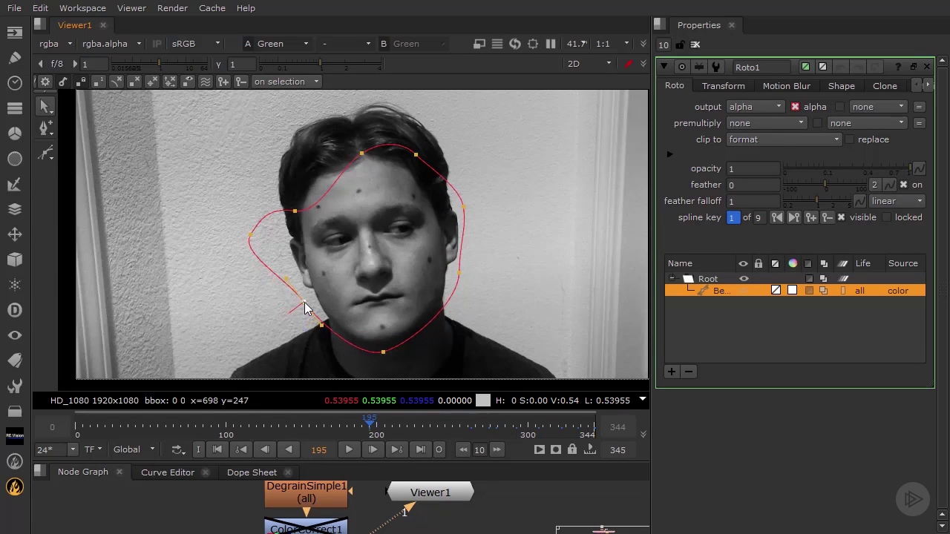
pyautogui.moveTo(303, 210); pyautogui.dragTo(361, 147)
pyautogui.click(251, 237)
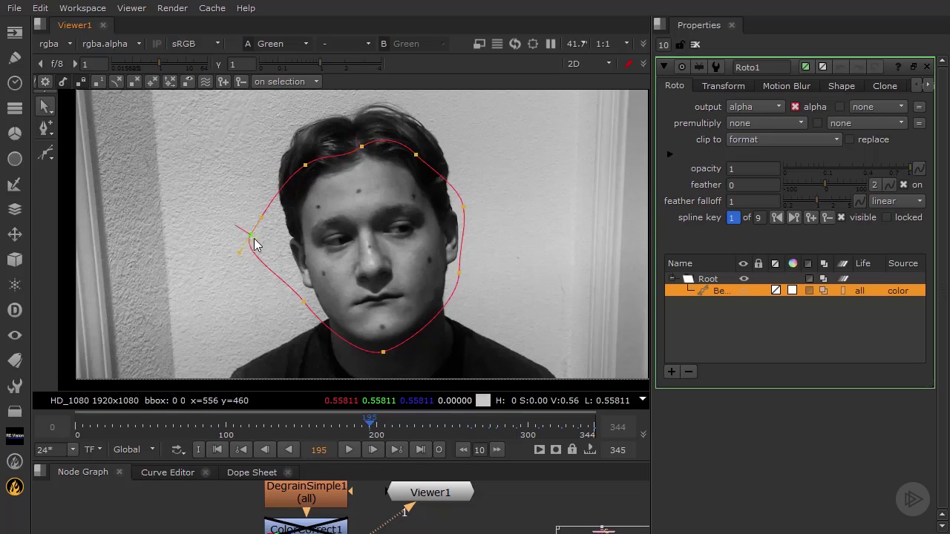
pyautogui.moveTo(254, 245); pyautogui.dragTo(287, 243)
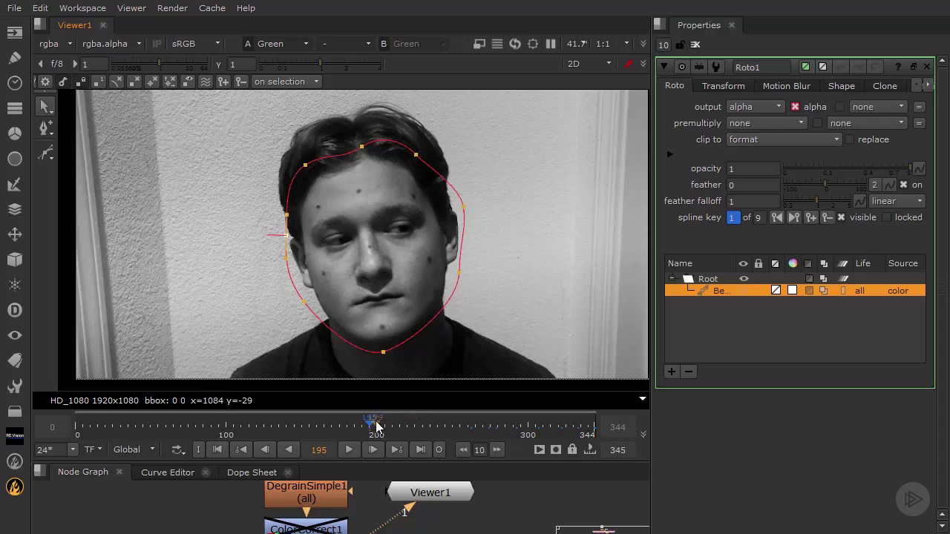
# At frame 229, shift the whole roto shape back onto the head and move its front-side points out around the facial profile.
pyautogui.moveTo(376, 425); pyautogui.dragTo(420, 426)
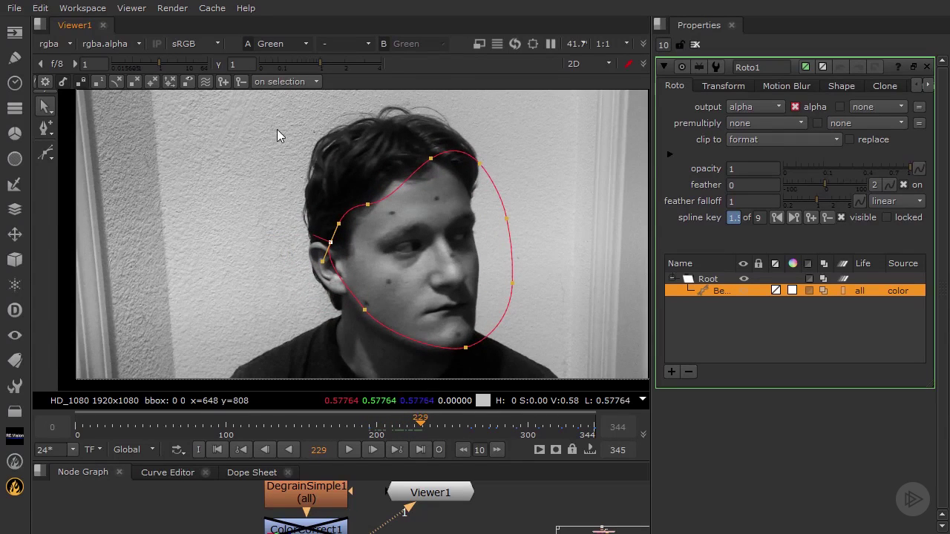
pyautogui.moveTo(277, 129); pyautogui.dragTo(618, 345)
pyautogui.moveTo(485, 261); pyautogui.dragTo(454, 270)
pyautogui.click(528, 236)
pyautogui.moveTo(391, 143); pyautogui.dragTo(518, 372)
pyautogui.moveTo(463, 282); pyautogui.dragTo(472, 284)
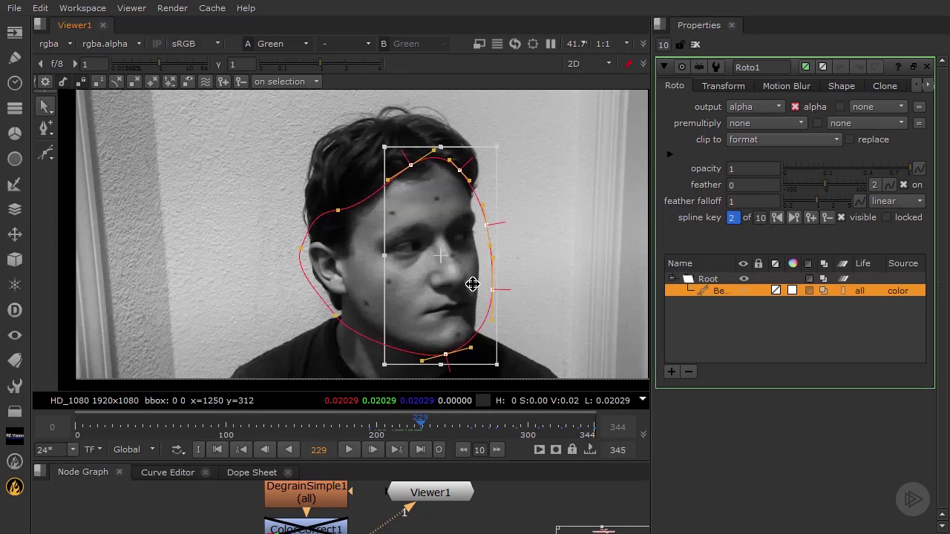
# At frame 229, refine the shape's hairline, temple, chin and mouth-side points to fit the turned face.
pyautogui.click(451, 201)
pyautogui.click(403, 164)
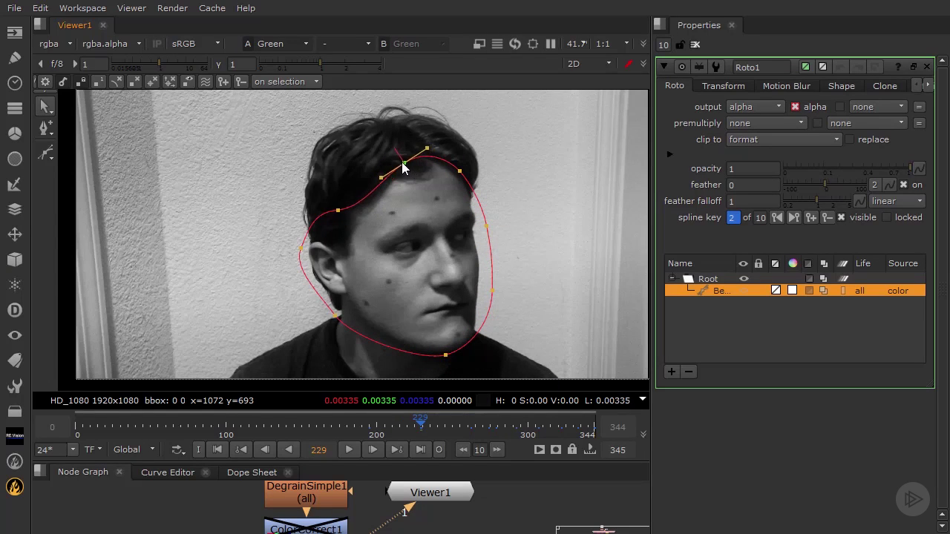
pyautogui.moveTo(340, 211); pyautogui.dragTo(354, 200)
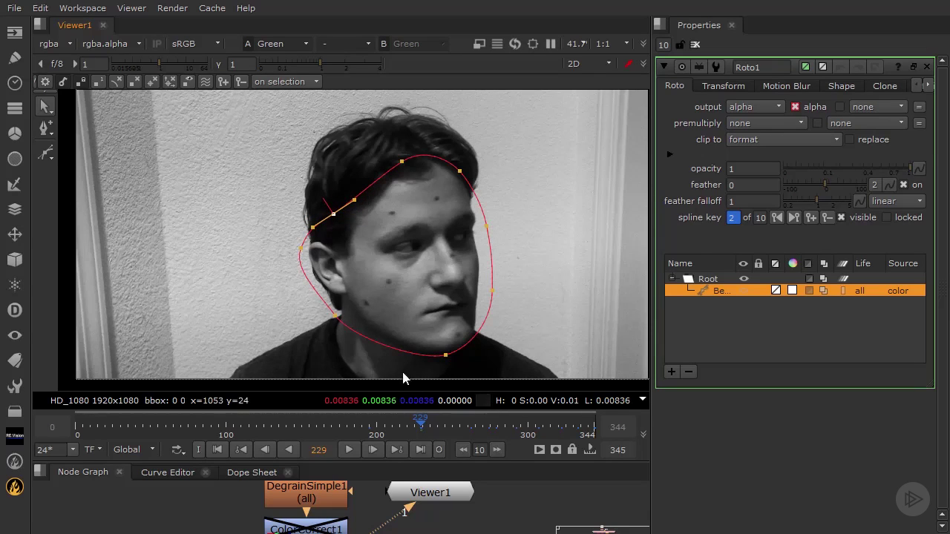
pyautogui.moveTo(442, 359); pyautogui.dragTo(449, 365)
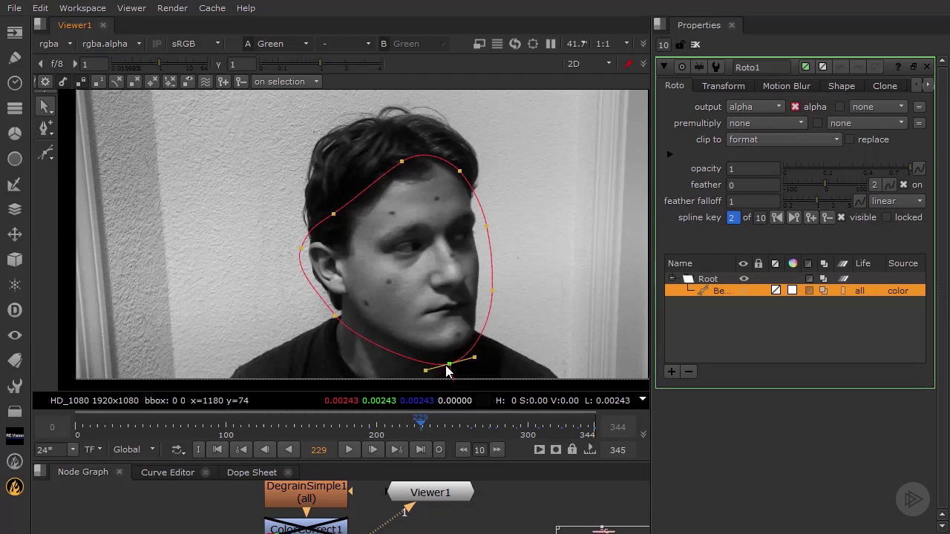
pyautogui.click(490, 292)
pyautogui.moveTo(490, 293); pyautogui.dragTo(485, 297)
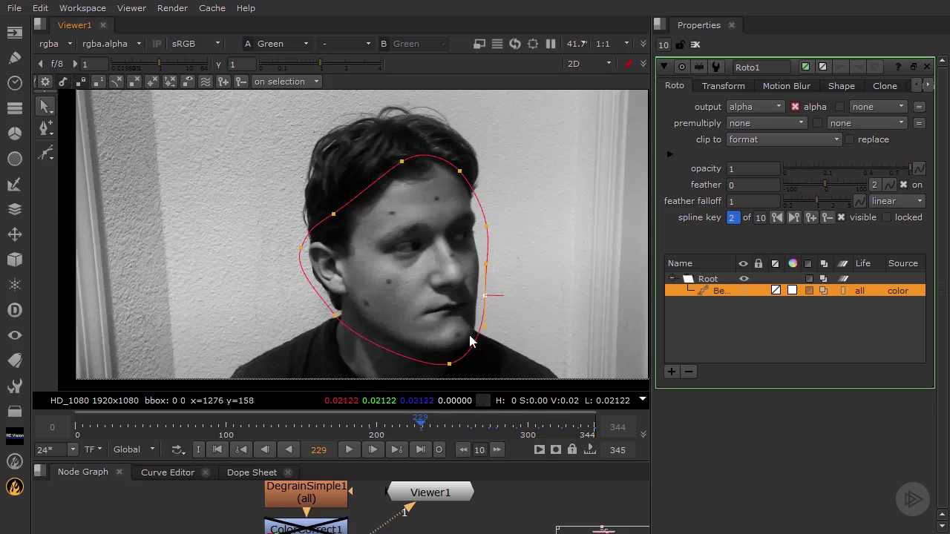
# At frame 241, select all points of the roto shape and nudge them slightly toward the profile.
pyautogui.moveTo(427, 424)
pyautogui.mouseDown()
pyautogui.moveTo(393, 429)
pyautogui.moveTo(470, 432)
pyautogui.moveTo(429, 435)
pyautogui.moveTo(439, 435)
pyautogui.mouseUp()
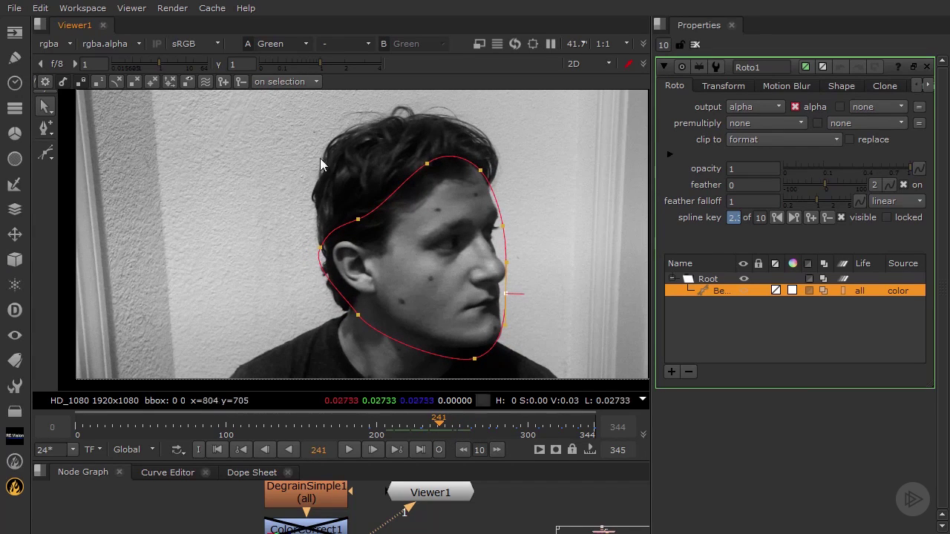
pyautogui.hotkey('ctrl', 'a')
pyautogui.moveTo(480, 305); pyautogui.dragTo(485, 304)
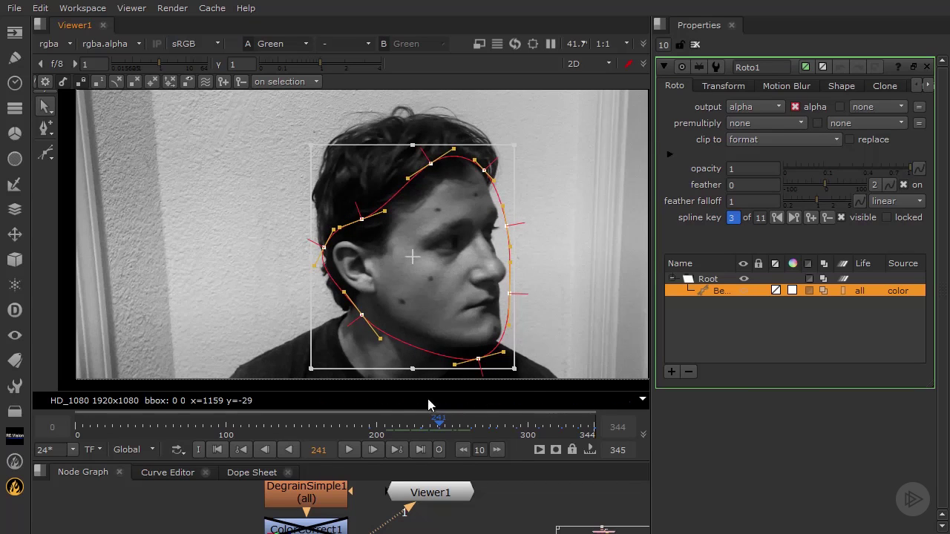
# At frame 131, move the shape's mouth-side, chin, ear and rear jaw points to enclose the turned face.
pyautogui.moveTo(414, 426); pyautogui.dragTo(273, 436)
pyautogui.click(265, 296)
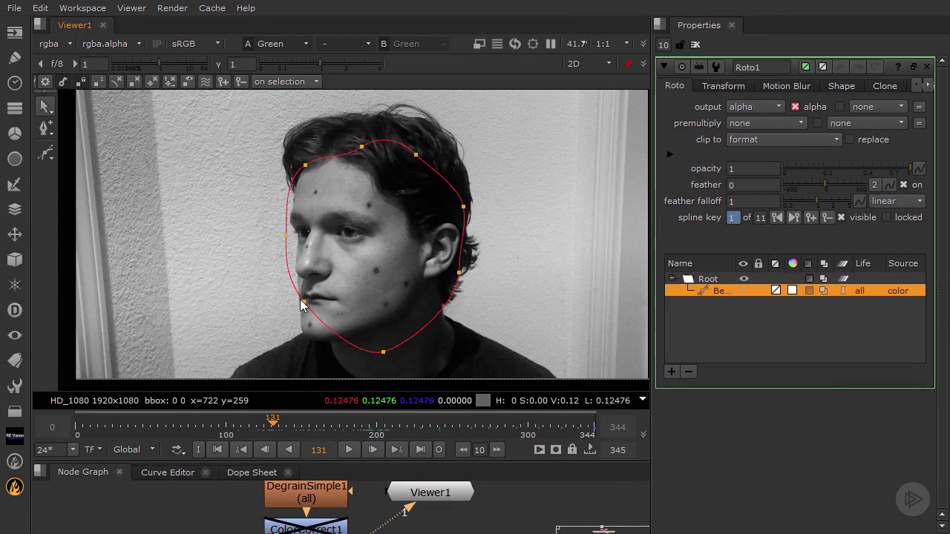
pyautogui.moveTo(304, 301); pyautogui.dragTo(278, 315)
pyautogui.moveTo(384, 352); pyautogui.dragTo(322, 354)
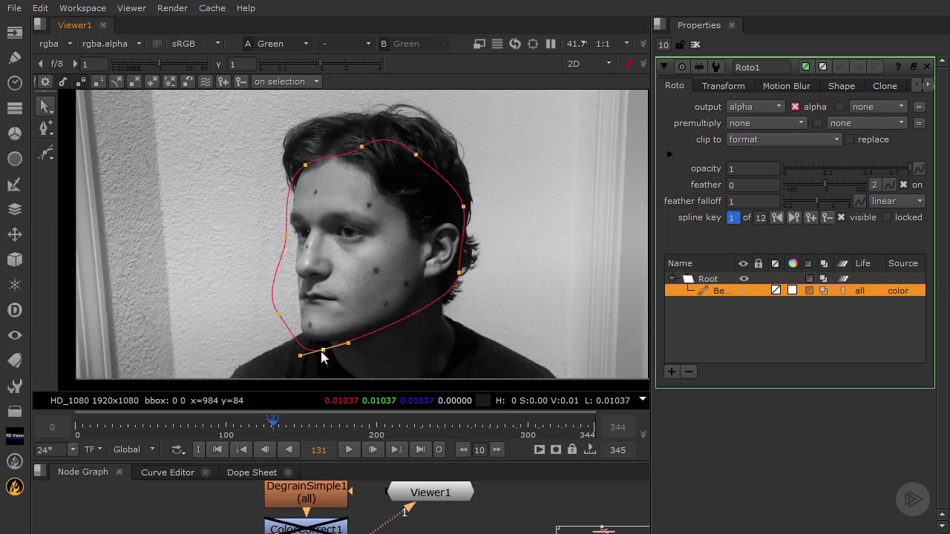
pyautogui.moveTo(462, 205); pyautogui.dragTo(469, 220)
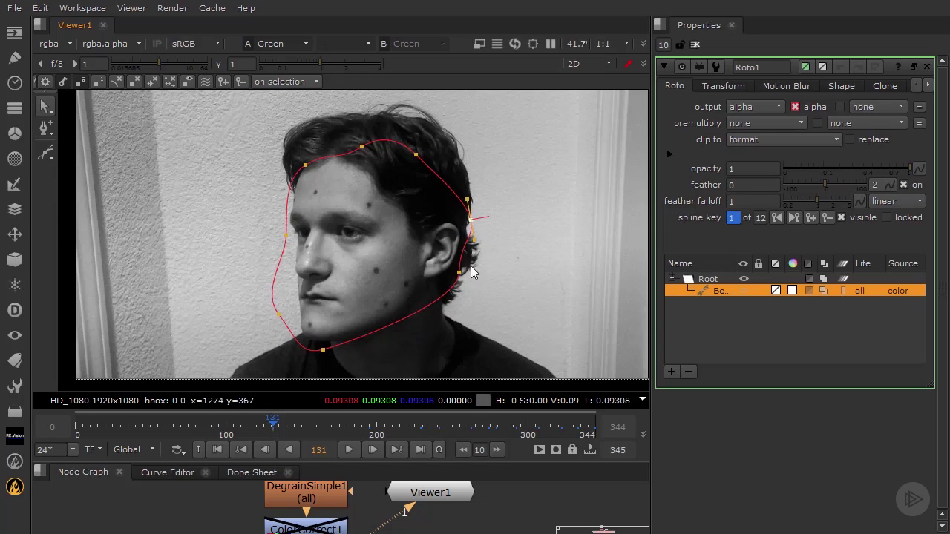
pyautogui.moveTo(459, 275); pyautogui.dragTo(437, 304)
# At frame 131, reposition the shape's temple, top hairline, forehead and brow-side points around the face.
pyautogui.moveTo(416, 154); pyautogui.dragTo(417, 183)
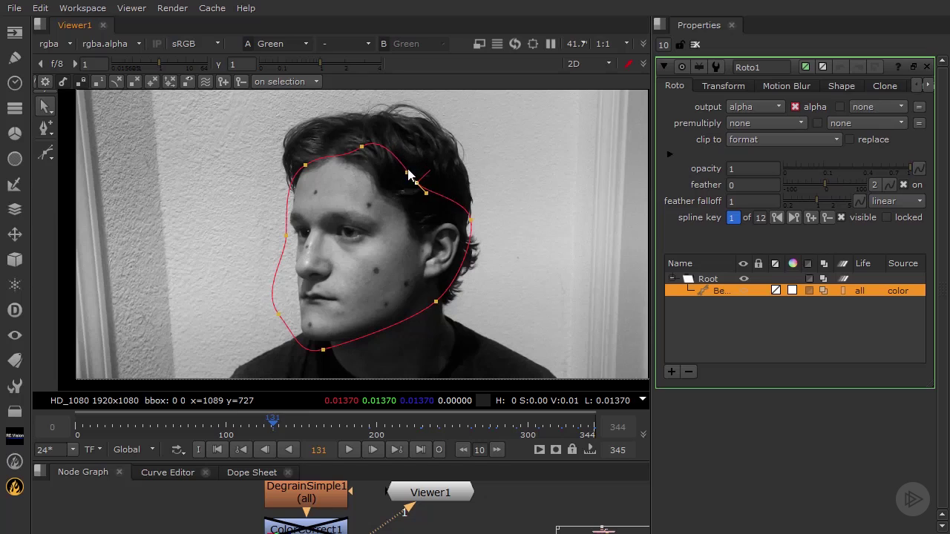
pyautogui.keyDown('ctrl'); pyautogui.keyDown('alt'); pyautogui.moveTo(359, 149); pyautogui.dragTo(381, 142); pyautogui.keyUp('alt'); pyautogui.keyUp('ctrl')
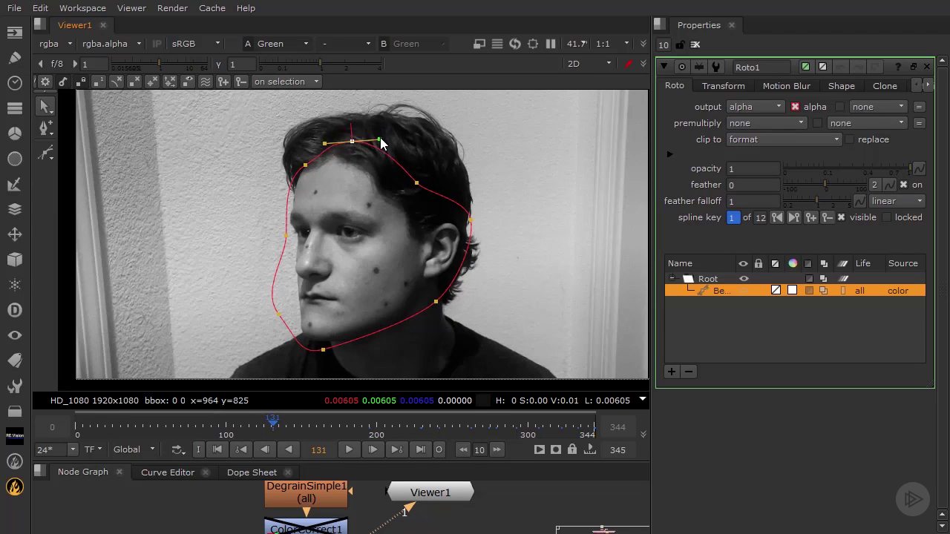
pyautogui.moveTo(305, 168); pyautogui.dragTo(317, 153)
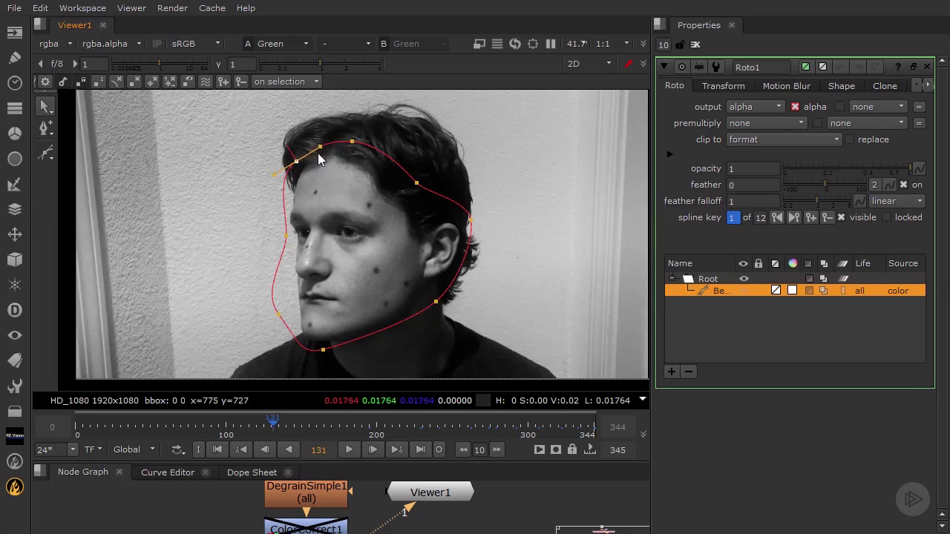
pyautogui.keyDown('ctrl'); pyautogui.keyDown('alt'); pyautogui.click(284, 235); pyautogui.keyUp('alt'); pyautogui.keyUp('ctrl')
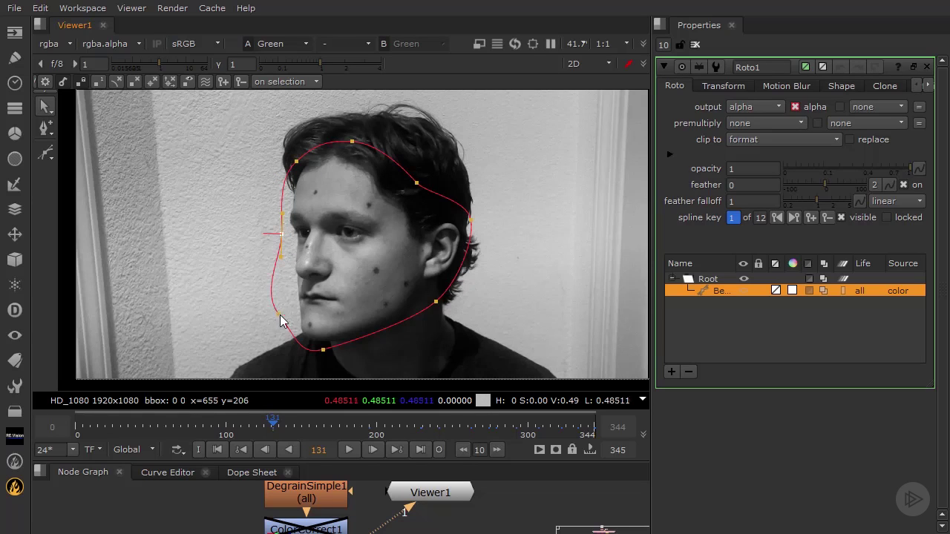
# At frame 131, smooth the curve around the mouth and chin and lower the temple hairline point.
pyautogui.moveTo(280, 314)
pyautogui.mouseDown()
pyautogui.moveTo(284, 325)
pyautogui.moveTo(278, 299)
pyautogui.mouseUp()
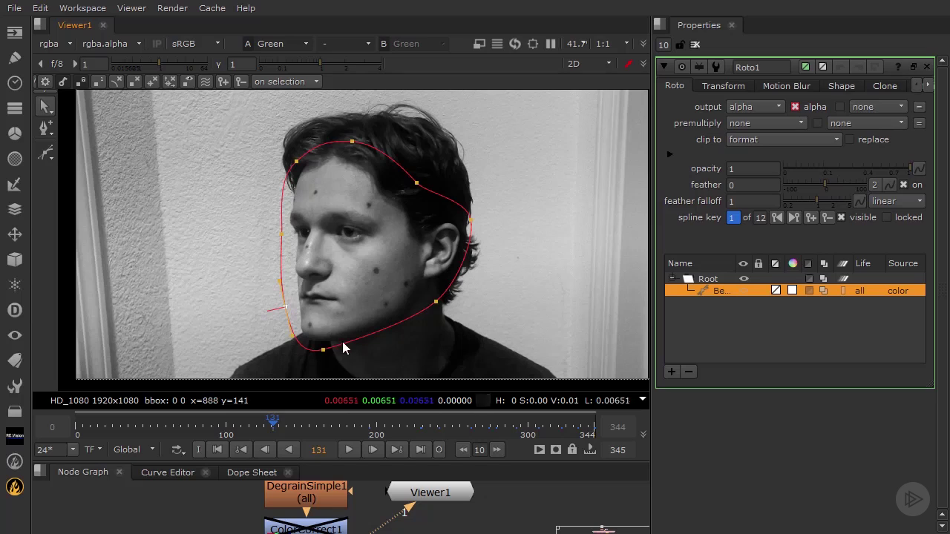
pyautogui.moveTo(323, 348); pyautogui.dragTo(372, 346)
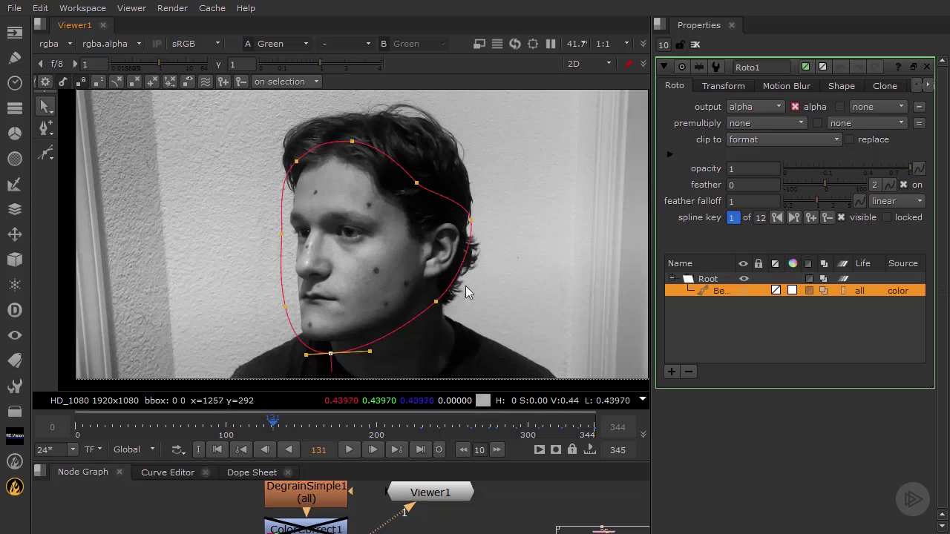
pyautogui.click(416, 184)
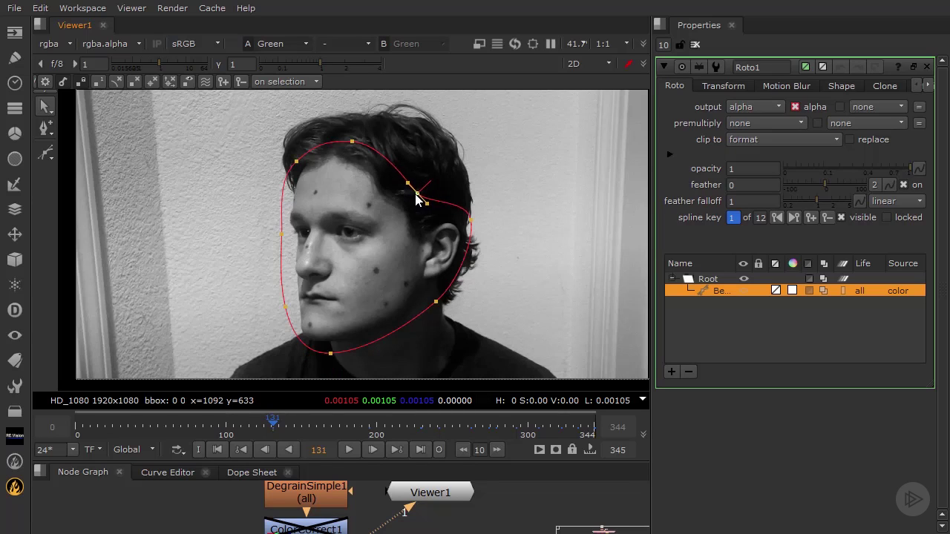
pyautogui.moveTo(414, 190); pyautogui.dragTo(415, 200)
# At frame 166, adjust the shape's ear, jaw, chin and forehead points to follow the face.
pyautogui.moveTo(279, 415); pyautogui.dragTo(328, 431)
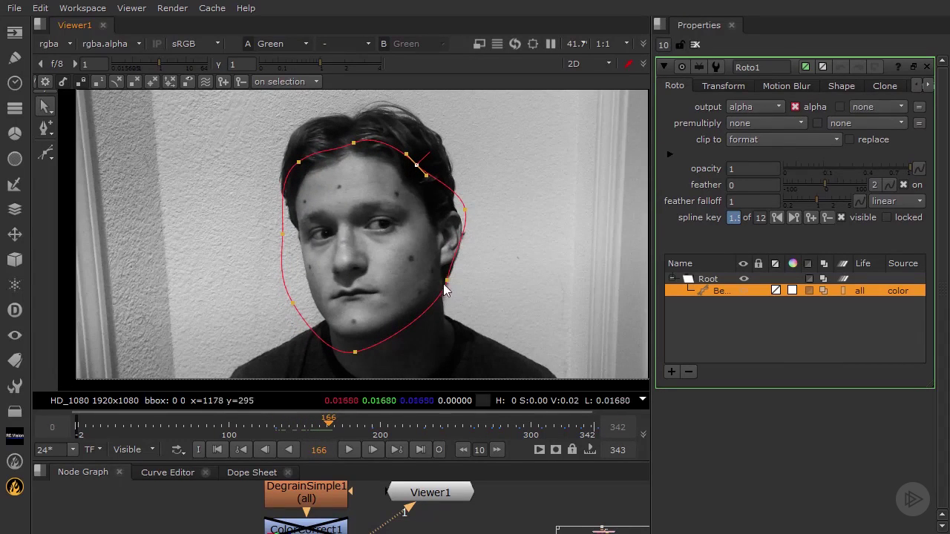
pyautogui.moveTo(463, 212); pyautogui.dragTo(467, 215)
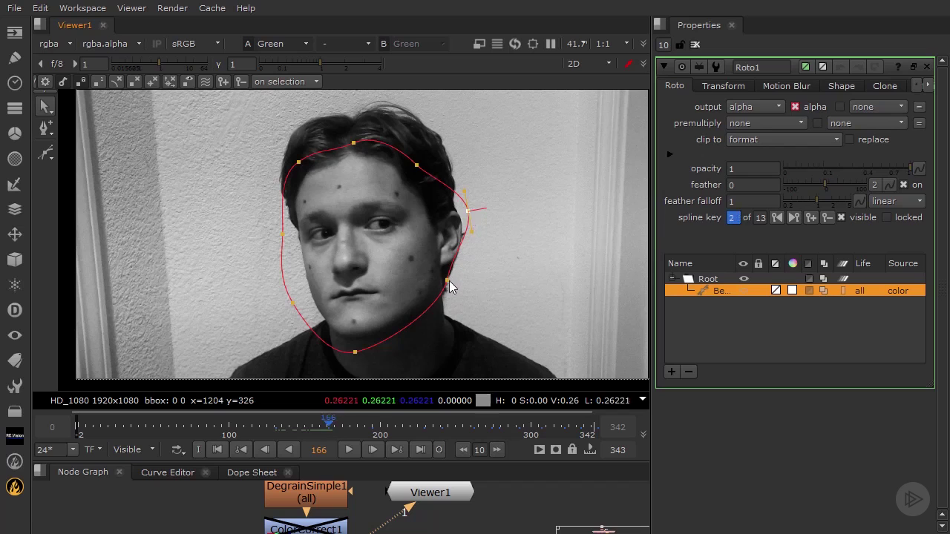
pyautogui.moveTo(449, 286); pyautogui.dragTo(455, 288)
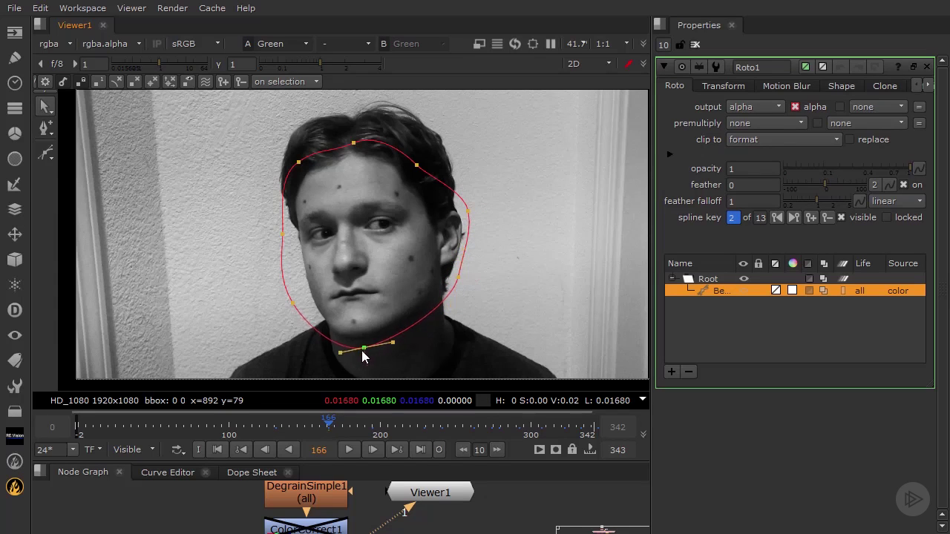
pyautogui.moveTo(362, 350); pyautogui.dragTo(368, 350)
pyautogui.moveTo(293, 303); pyautogui.dragTo(303, 307)
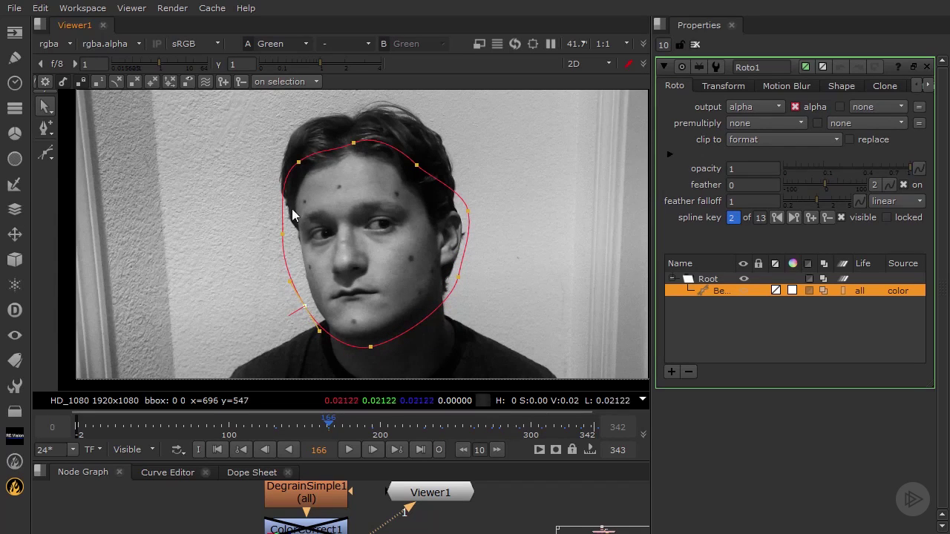
pyautogui.click(303, 163)
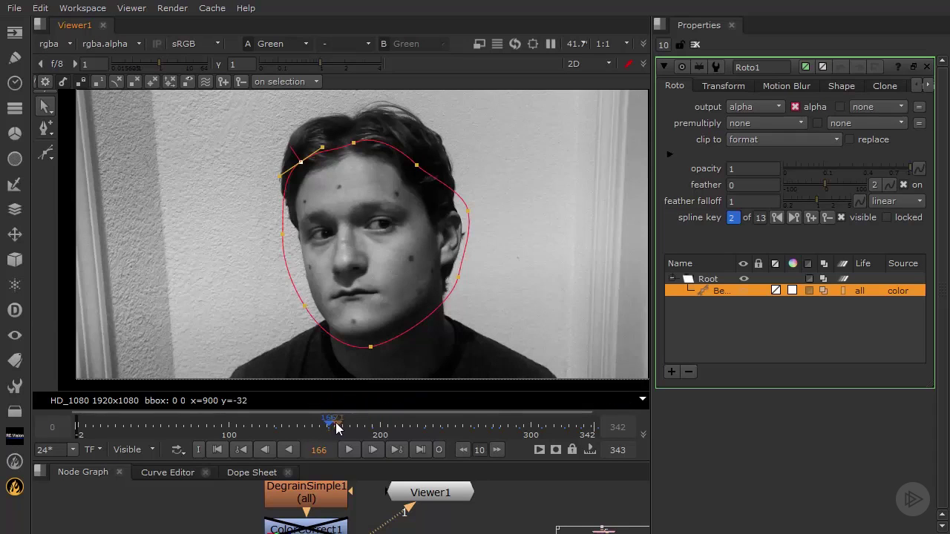
# At frame 88, select the roto shape's points together and nudge them down to match the lowered face.
pyautogui.moveTo(336, 428); pyautogui.dragTo(368, 430)
pyautogui.moveTo(396, 432); pyautogui.dragTo(277, 446)
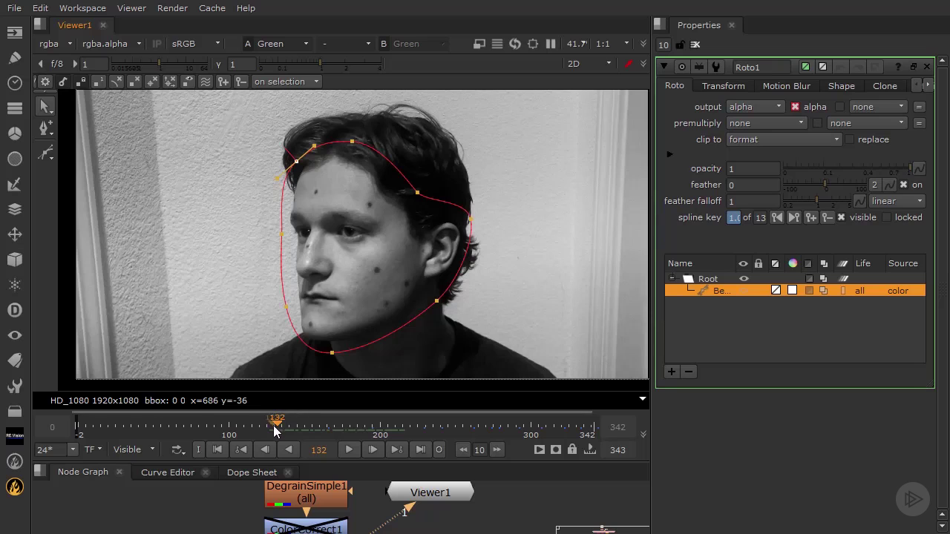
pyautogui.moveTo(276, 429); pyautogui.dragTo(212, 423)
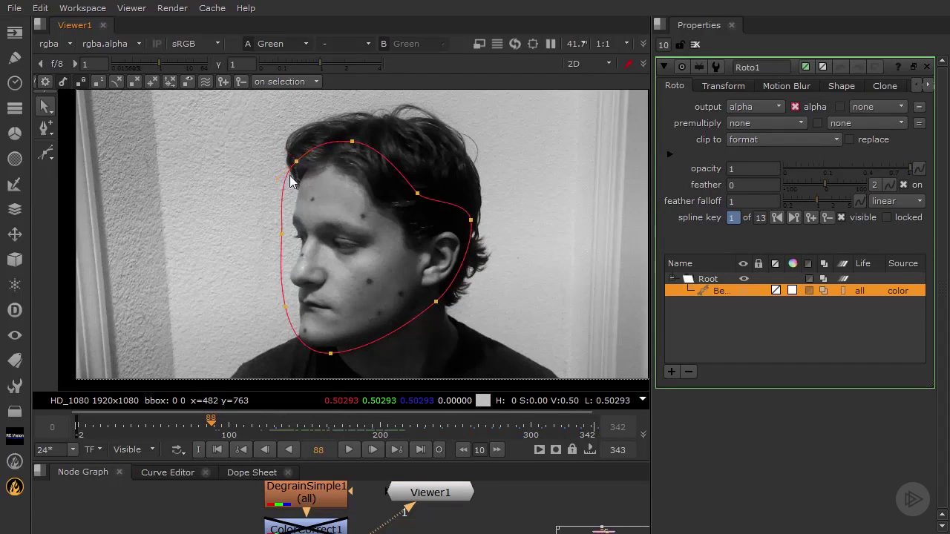
pyautogui.moveTo(219, 141); pyautogui.dragTo(518, 405)
pyautogui.moveTo(396, 286); pyautogui.dragTo(397, 292)
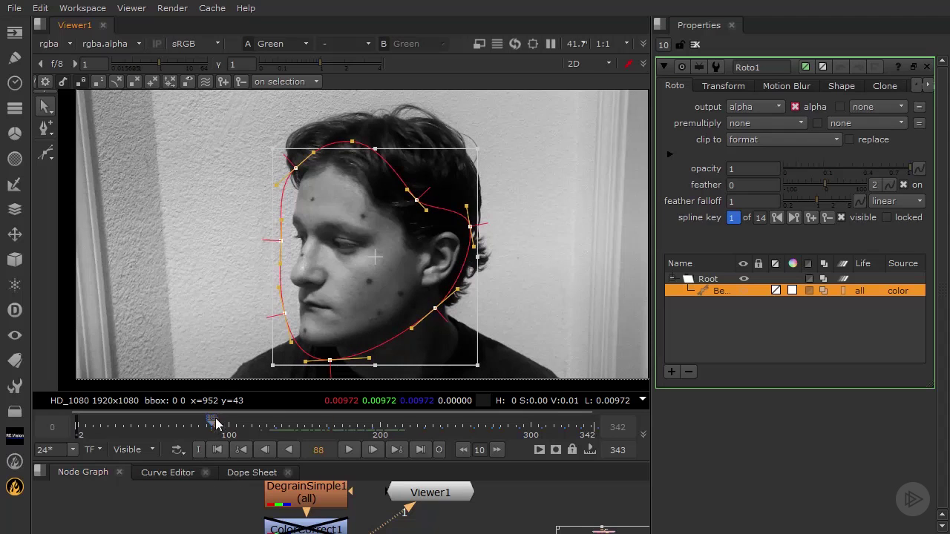
# Nudge the selected roto points up and toward the profile at frame 110, then shift them across onto the face at frame 54.
pyautogui.moveTo(212, 422); pyautogui.dragTo(246, 424)
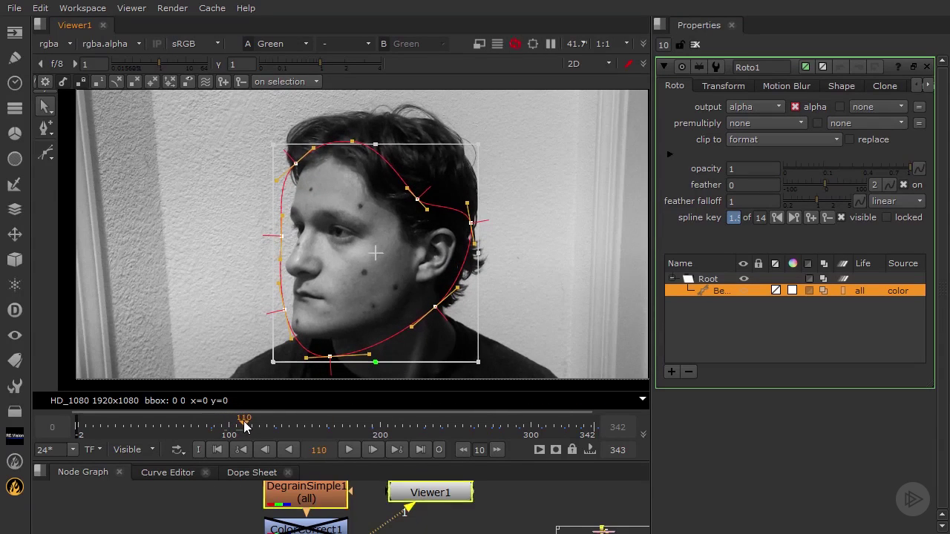
pyautogui.moveTo(361, 322); pyautogui.dragTo(356, 317)
pyautogui.moveTo(256, 424); pyautogui.dragTo(159, 438)
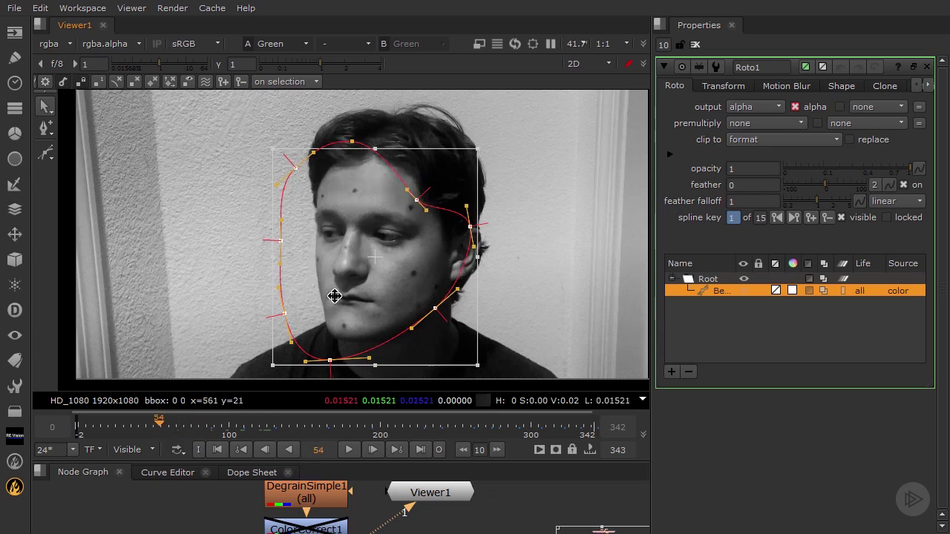
pyautogui.moveTo(384, 278); pyautogui.dragTo(400, 268)
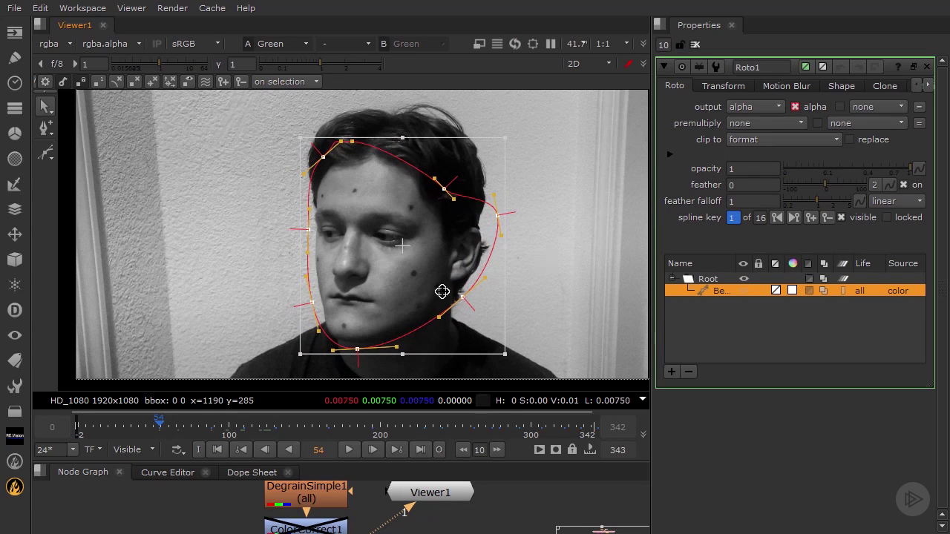
# At frame 0, reposition the shape's hairline corner, temple and jaw points on one side and center the chin point.
pyautogui.moveTo(178, 429); pyautogui.dragTo(78, 450)
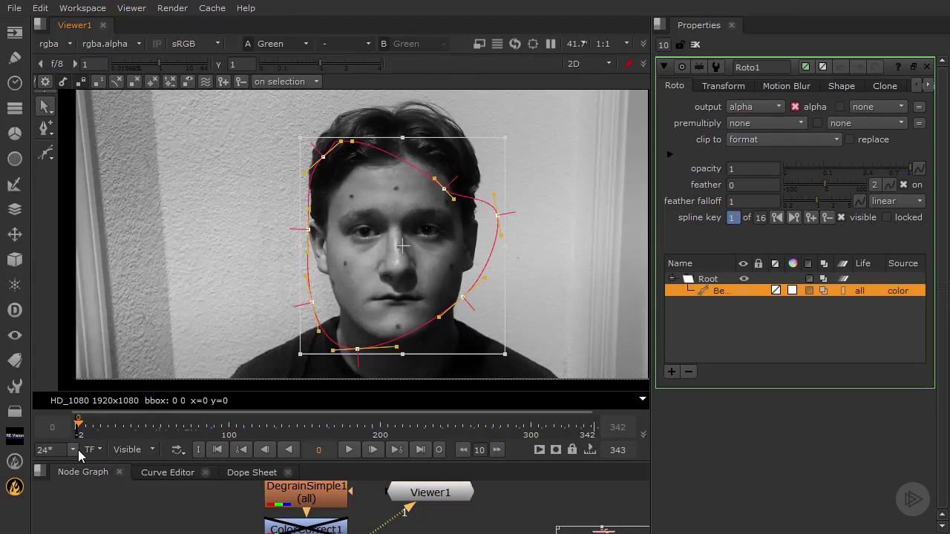
pyautogui.click(511, 170)
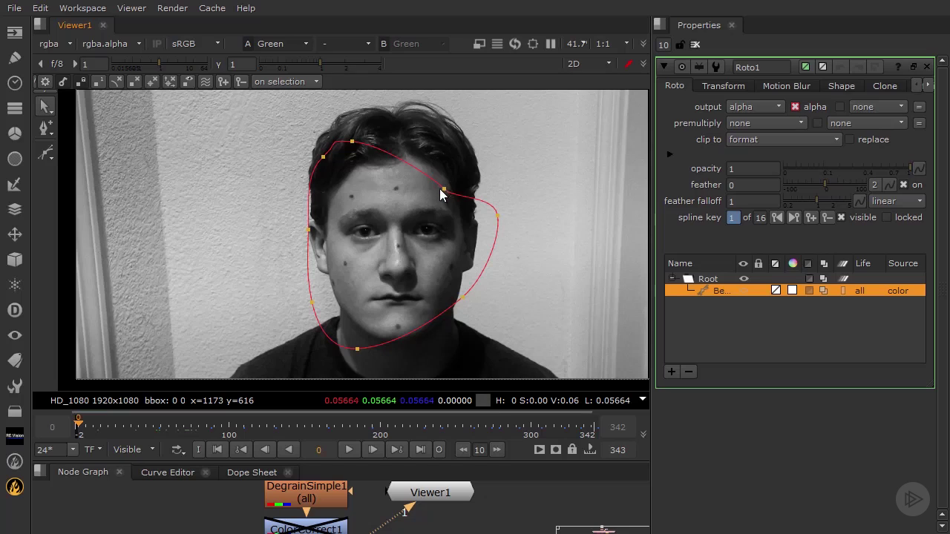
pyautogui.moveTo(443, 188); pyautogui.dragTo(445, 151)
pyautogui.moveTo(496, 214); pyautogui.dragTo(483, 196)
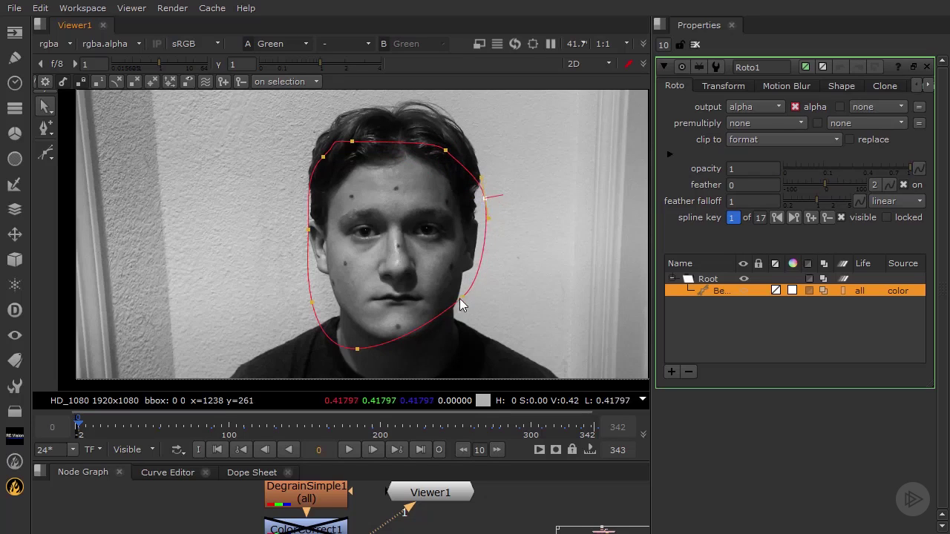
pyautogui.moveTo(462, 300); pyautogui.dragTo(469, 310)
pyautogui.moveTo(357, 349); pyautogui.dragTo(401, 351)
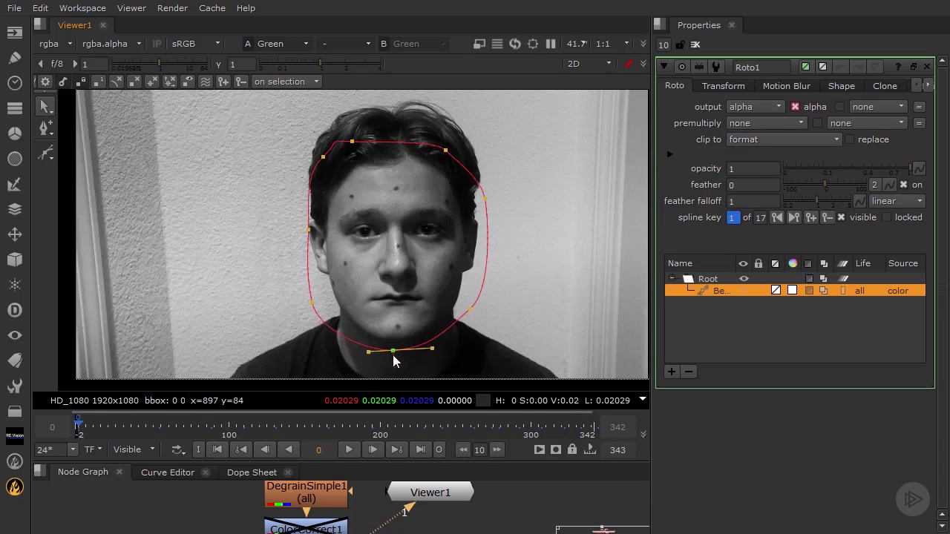
# At frame 0, fit the opposite jaw and ear points, center the top hairline point and fine-tune the first jaw point.
pyautogui.moveTo(313, 304); pyautogui.dragTo(324, 308)
pyautogui.moveTo(308, 230); pyautogui.dragTo(301, 228)
pyautogui.moveTo(354, 142); pyautogui.dragTo(397, 137)
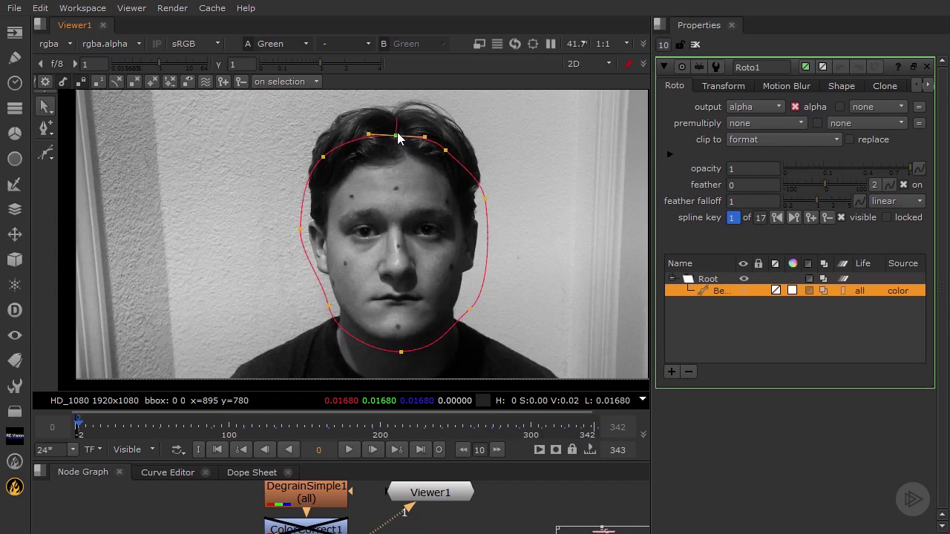
pyautogui.moveTo(472, 309); pyautogui.dragTo(468, 308)
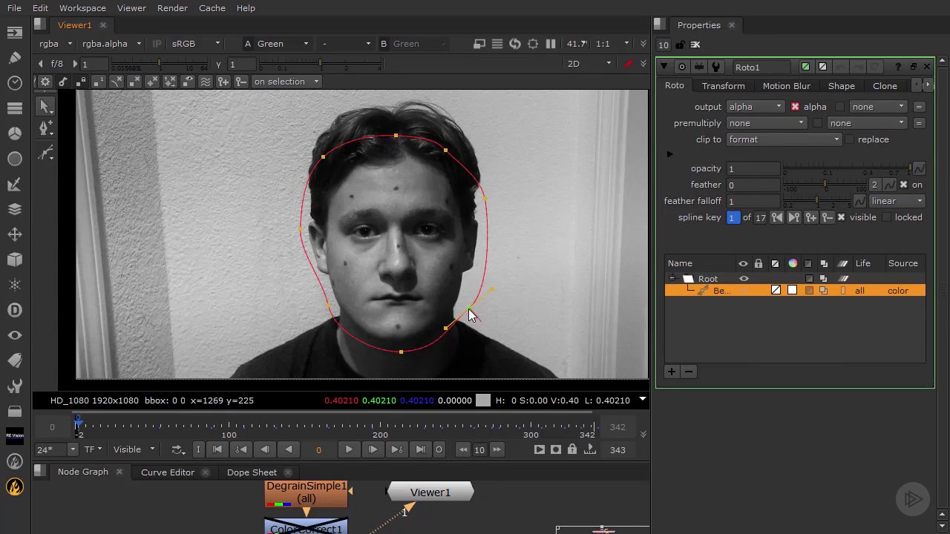
# Play the shot from frame 0 to check how the animated roto shape follows the face.
pyautogui.moveTo(79, 428)
pyautogui.mouseDown()
pyautogui.moveTo(172, 424)
pyautogui.moveTo(80, 436)
pyautogui.mouseUp()
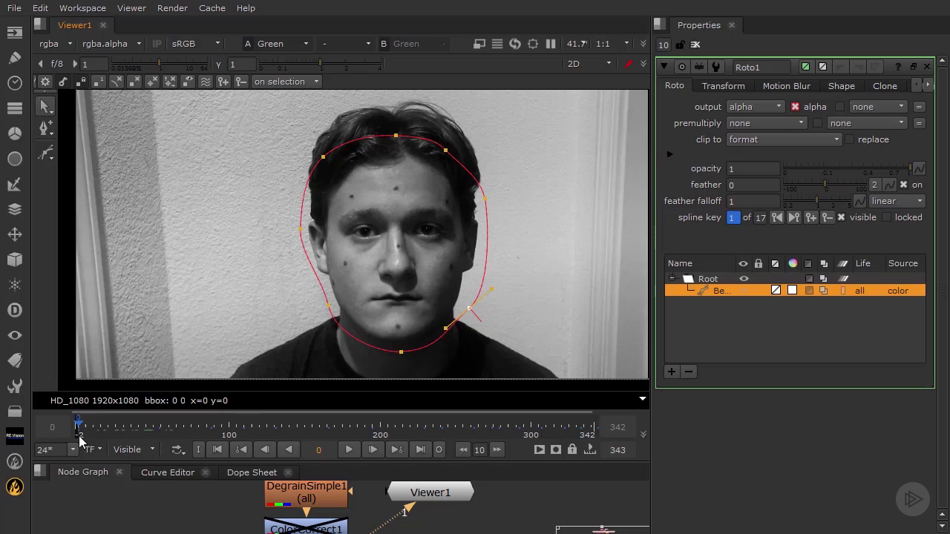
pyautogui.click(353, 449)
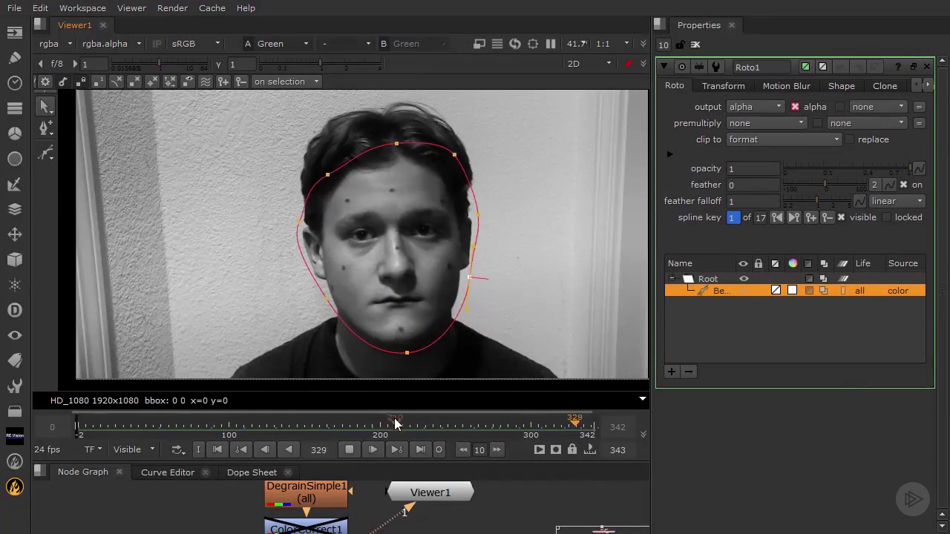
pyautogui.press('k')
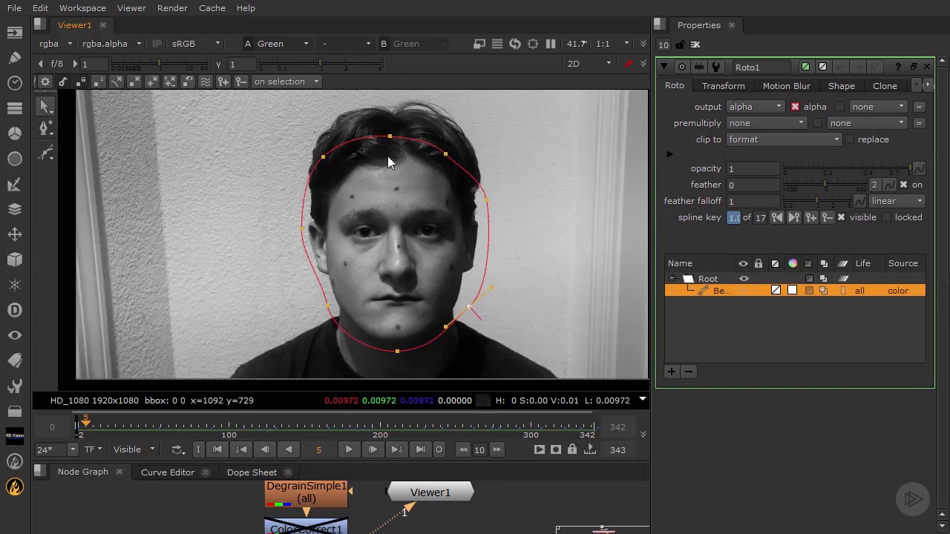
pyautogui.moveTo(554, 278); pyautogui.dragTo(531, 266, button='middle')
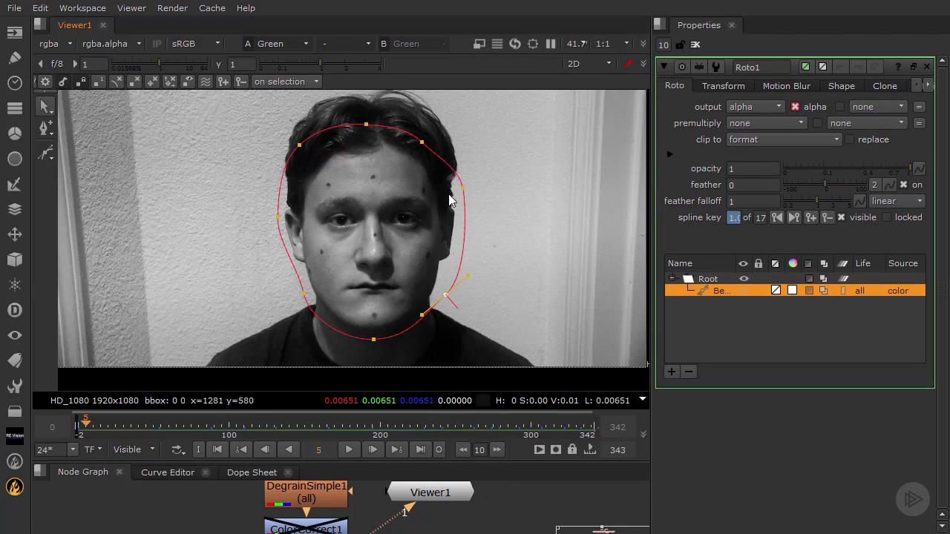